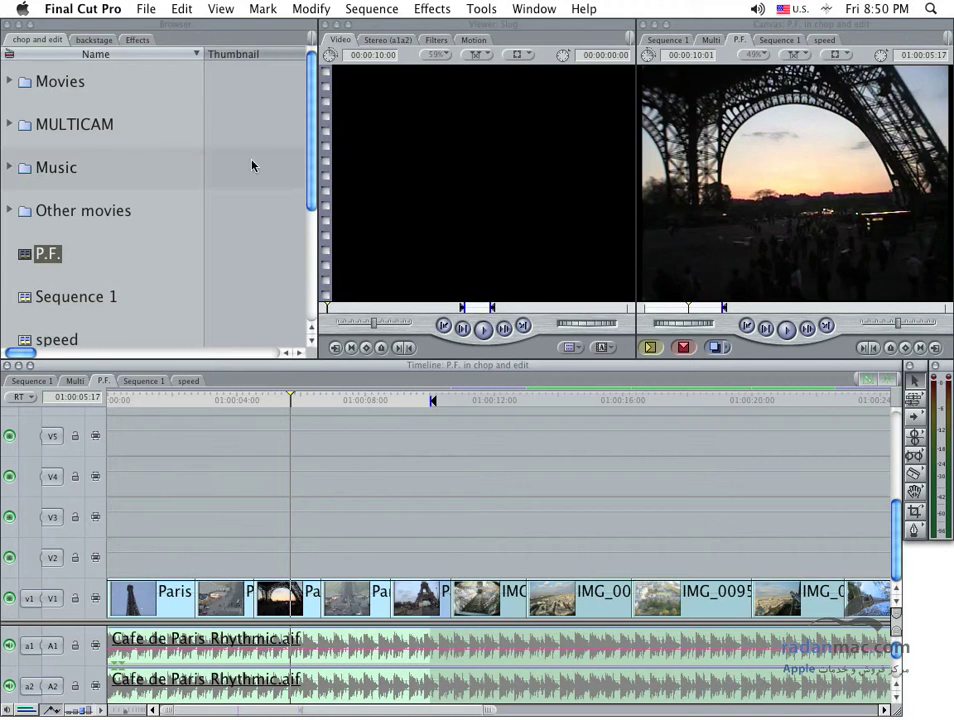
Step: Park the P.F. playhead at 01:00:03:23 and bring up the File menu's export options
{"action": "left_click_drag", "start_coordinate": [260, 407], "coordinate": [236, 402]}
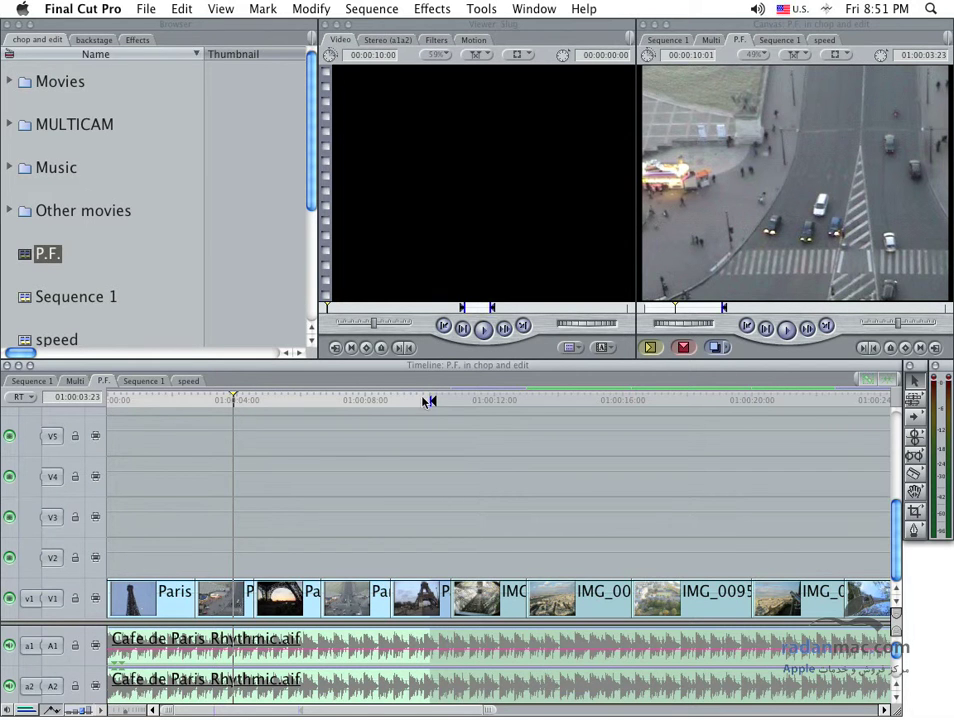
{"action": "left_click", "coordinate": [146, 8]}
Step: Export P.F. as a QuickTime Movie to the Desktop with Custom settings, opening the Sequence Preset Editor
{"action": "mouse_move", "coordinate": [248, 256]}
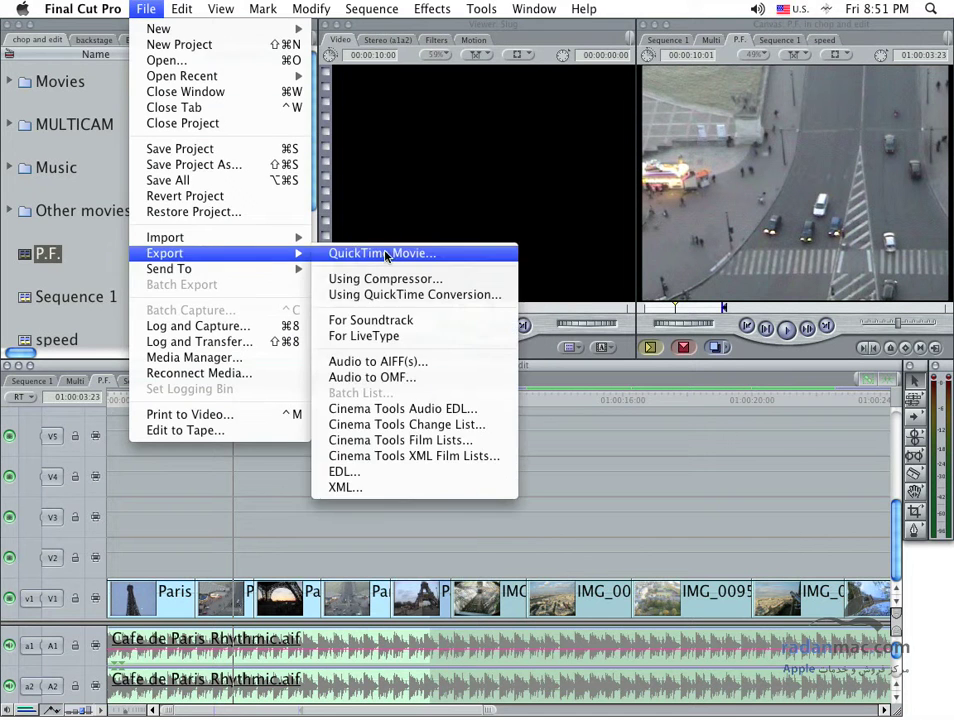
{"action": "left_click", "coordinate": [283, 253]}
{"action": "left_click", "coordinate": [361, 468]}
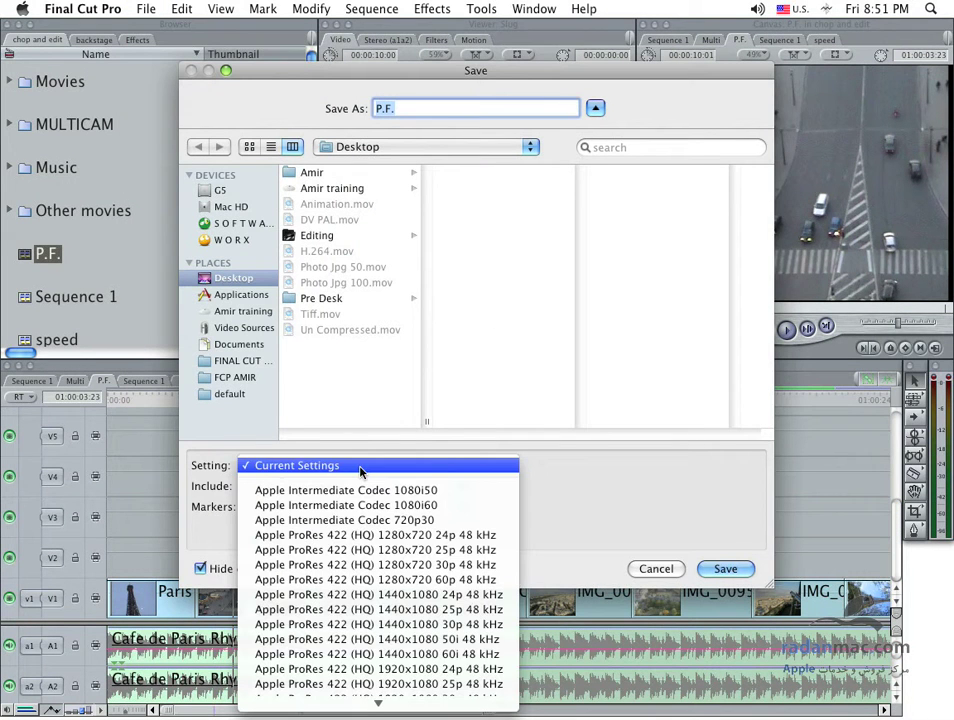
{"action": "scroll", "coordinate": [330, 640], "scroll_direction": "down", "scroll_amount": 10}
{"action": "scroll", "coordinate": [361, 690], "scroll_direction": "down", "scroll_amount": 5}
{"action": "scroll", "coordinate": [361, 690], "scroll_direction": "down", "scroll_amount": 5}
{"action": "scroll", "coordinate": [361, 690], "scroll_direction": "down", "scroll_amount": 8}
{"action": "scroll", "coordinate": [361, 713], "scroll_direction": "down", "scroll_amount": 3}
{"action": "left_click", "coordinate": [361, 704]}
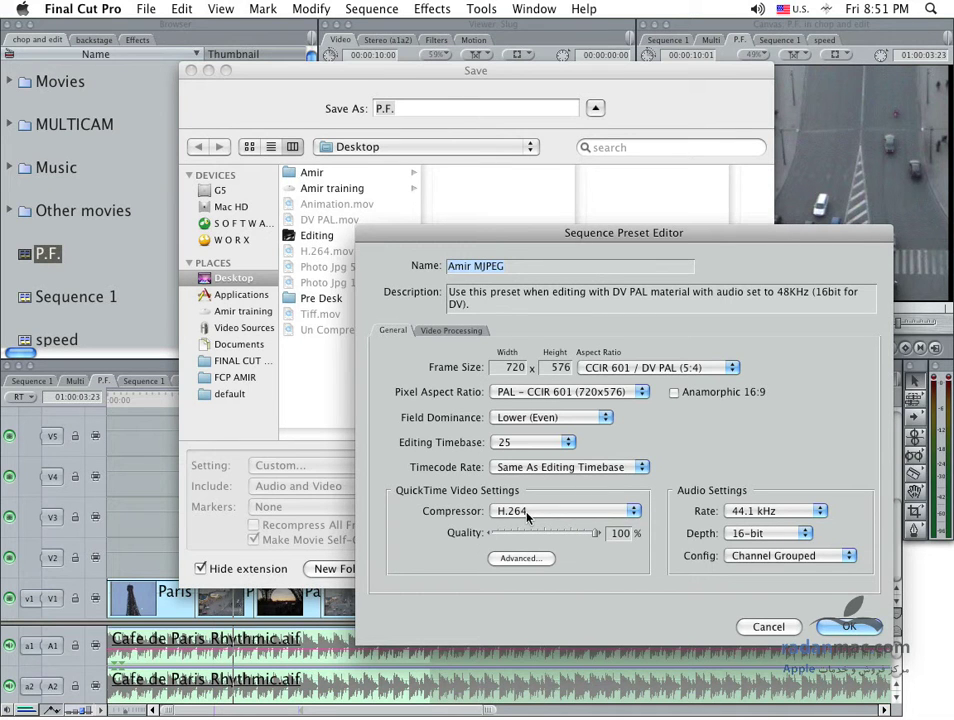
Step: Browse the video compressor list, pick H.264, then cancel the Sequence Preset Editor
{"action": "left_click", "coordinate": [527, 516]}
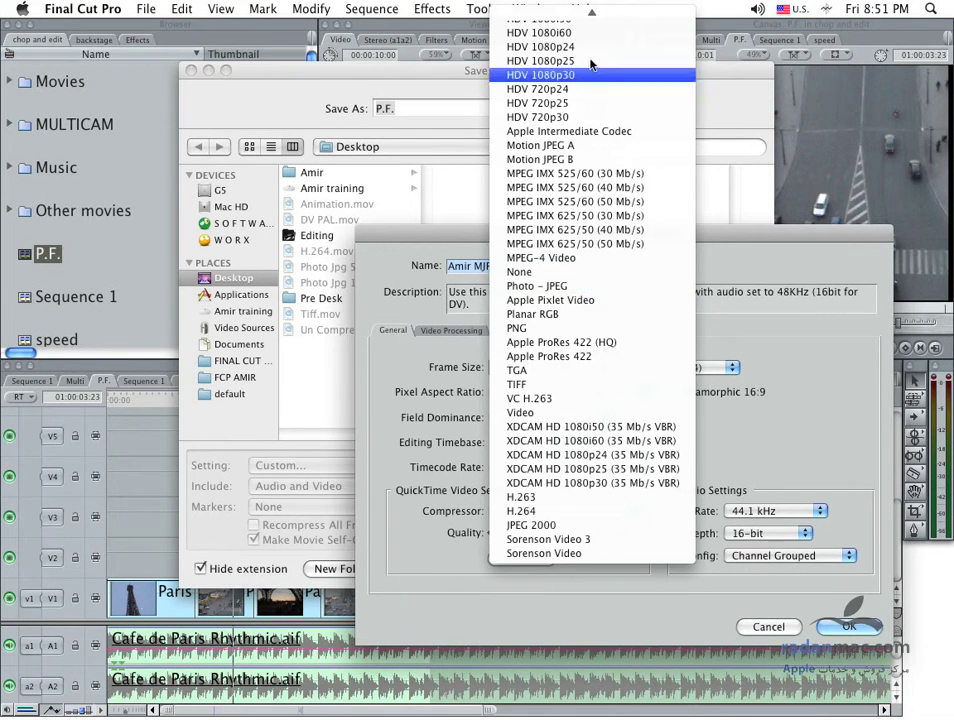
{"action": "mouse_move", "coordinate": [592, 12]}
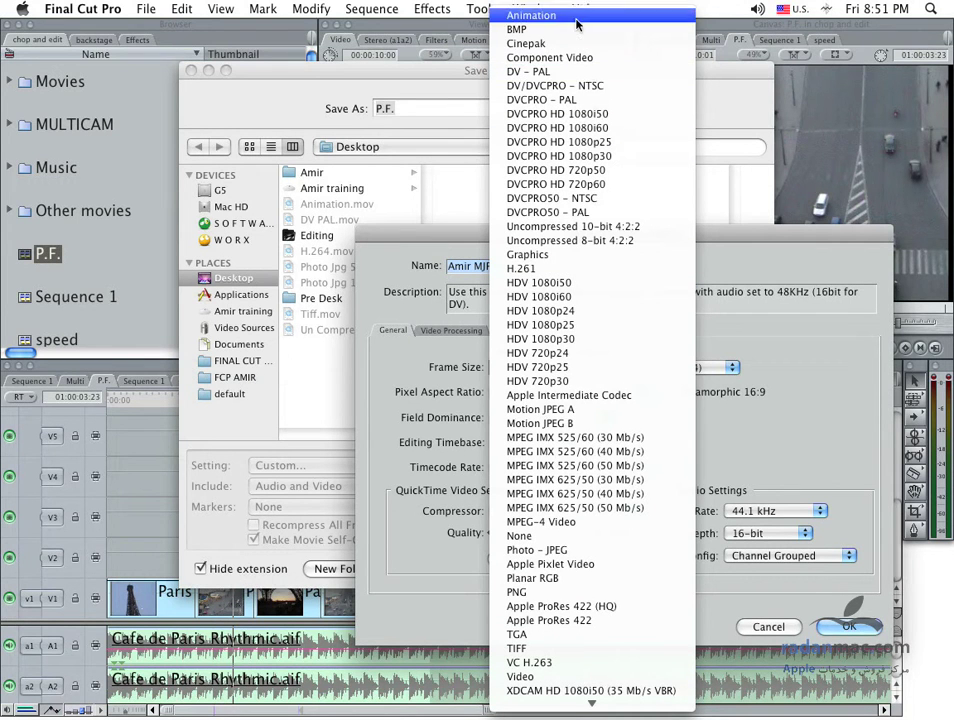
{"action": "left_click", "coordinate": [606, 266]}
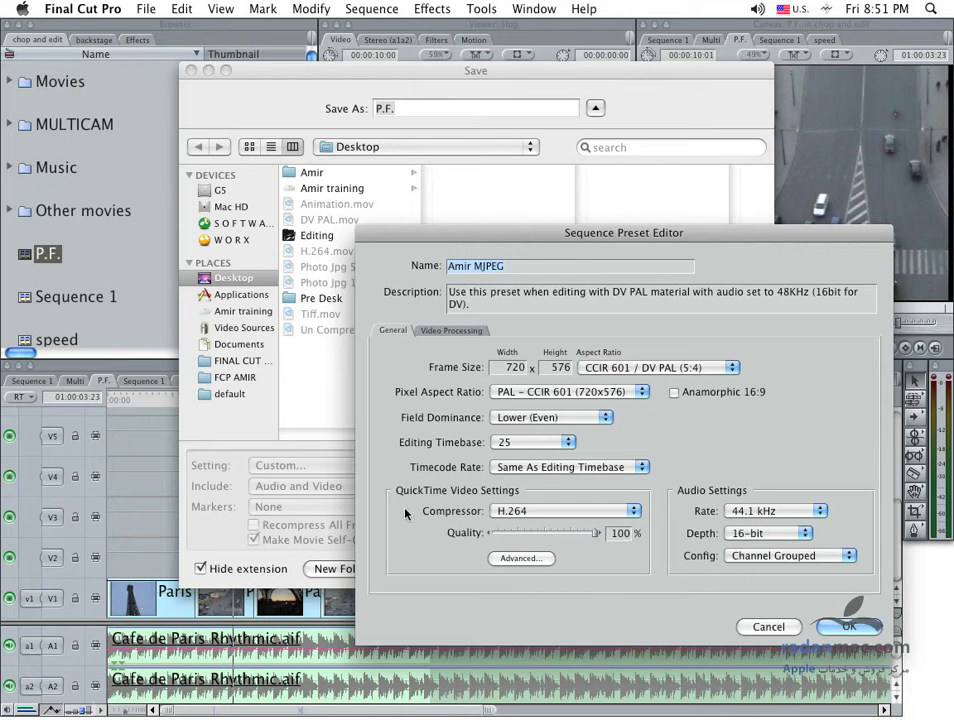
{"action": "left_click", "coordinate": [768, 626]}
Step: Cancel the export, then play H.264.mov in QuickTime Player, moved to the right
{"action": "left_click", "coordinate": [655, 569]}
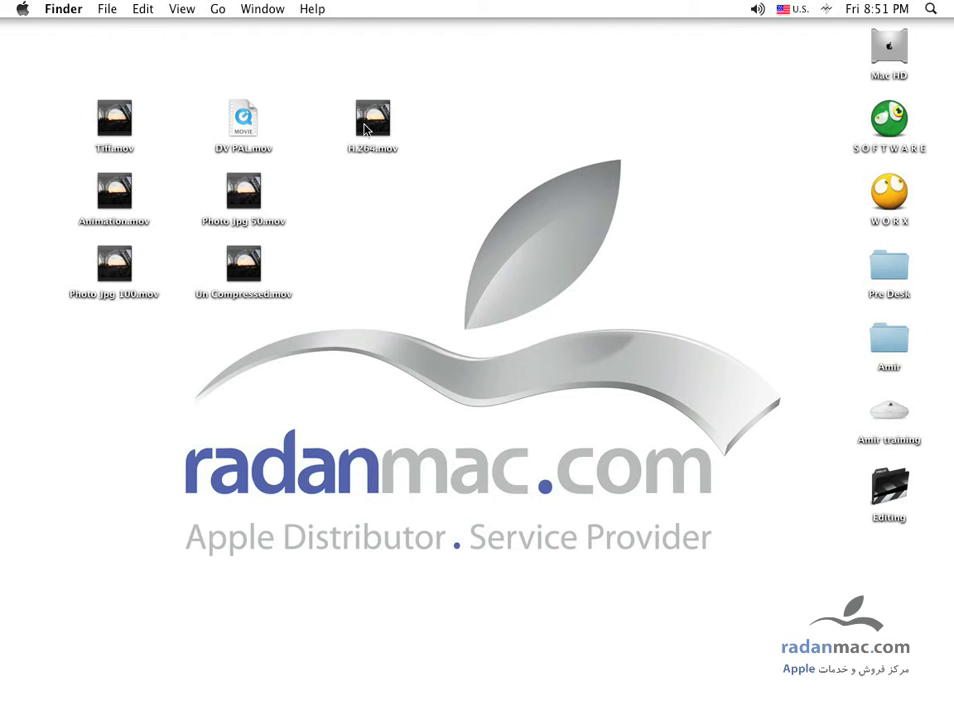
{"action": "double_click", "coordinate": [372, 118]}
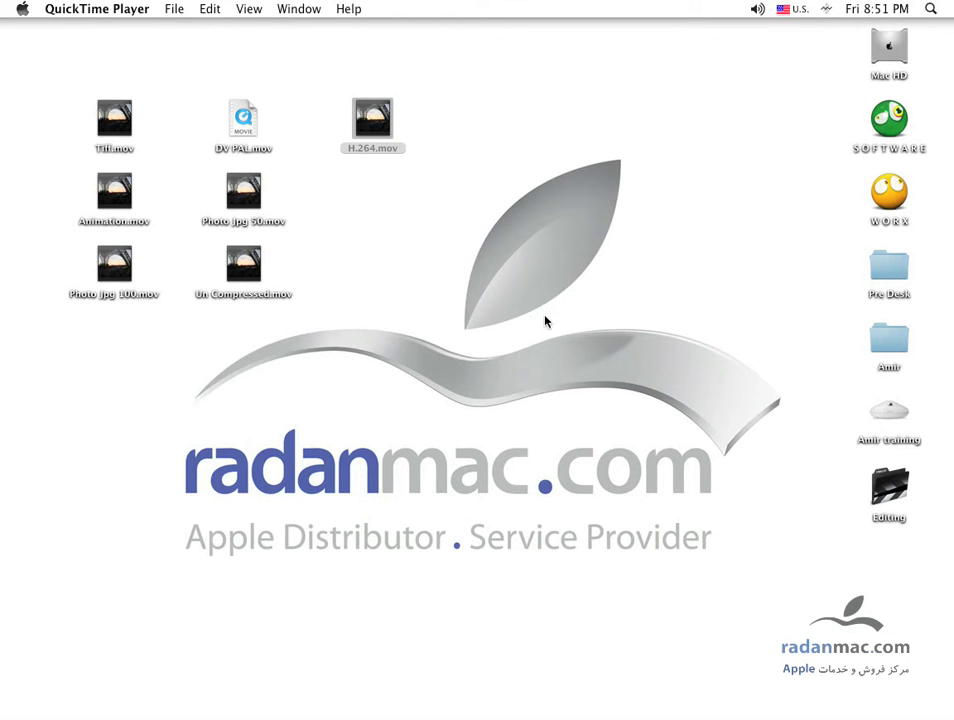
{"action": "key", "text": "space"}
{"action": "mouse_move", "coordinate": [454, 579]}
{"action": "left_mouse_down"}
{"action": "mouse_move", "coordinate": [826, 602]}
{"action": "mouse_move", "coordinate": [903, 635]}
{"action": "left_mouse_up"}
{"action": "left_click", "coordinate": [552, 457]}
{"action": "left_click", "coordinate": [552, 457]}
Step: Play DV PAL.mov in a window on the right and close the H.264.mov window
{"action": "double_click", "coordinate": [250, 118]}
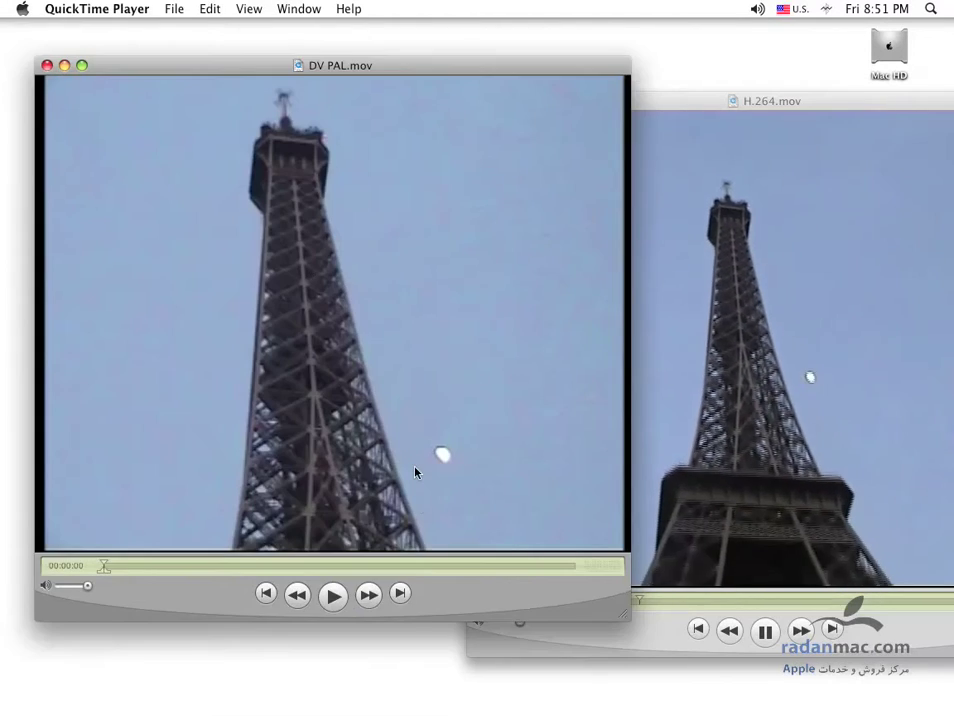
{"action": "left_click", "coordinate": [417, 473]}
{"action": "left_click_drag", "start_coordinate": [447, 590], "coordinate": [886, 688]}
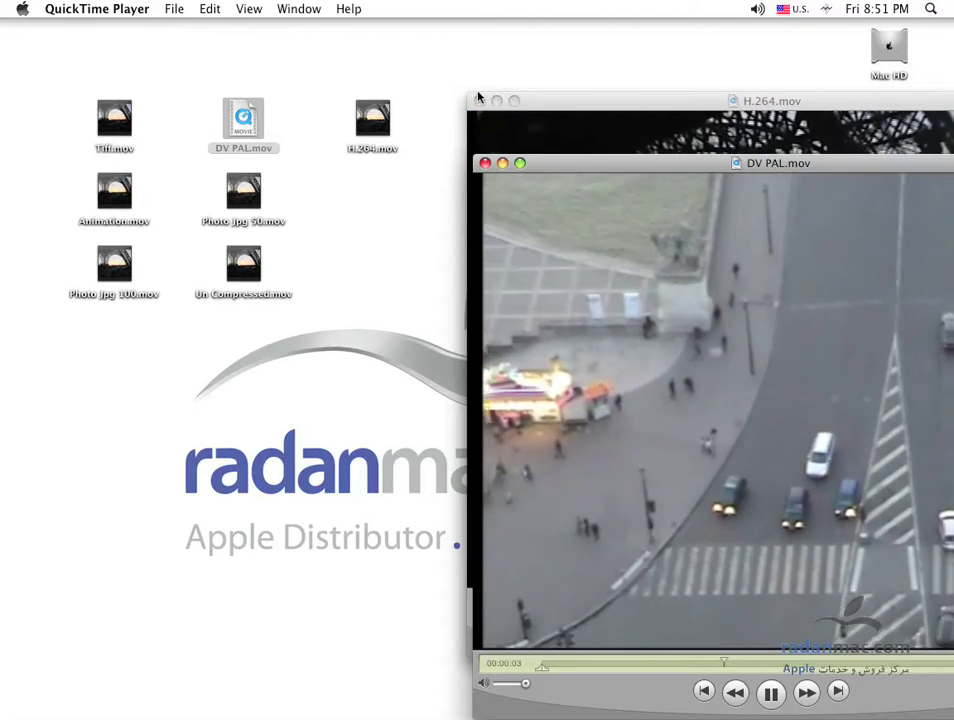
{"action": "left_click", "coordinate": [479, 100]}
{"action": "key", "text": "space"}
Step: Open Photo Jpg 50.mov over DV PAL, then play Un Compressed.mov moved up and right
{"action": "left_click", "coordinate": [245, 196]}
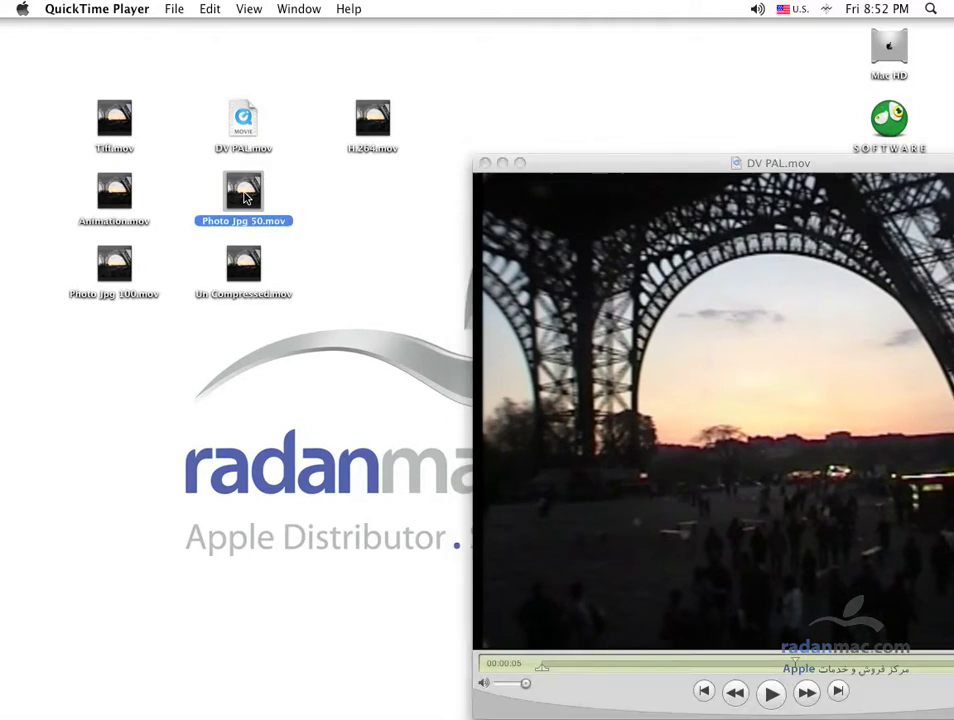
{"action": "double_click", "coordinate": [245, 196]}
{"action": "left_click_drag", "start_coordinate": [496, 615], "coordinate": [779, 637]}
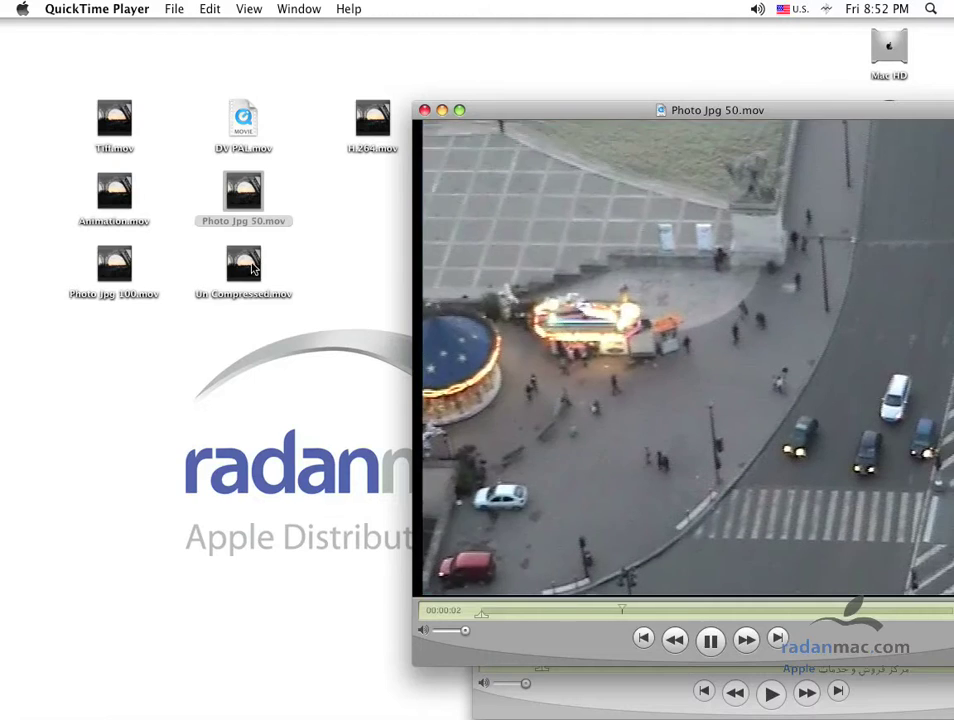
{"action": "key", "text": "space"}
{"action": "left_click_drag", "start_coordinate": [253, 198], "coordinate": [253, 270]}
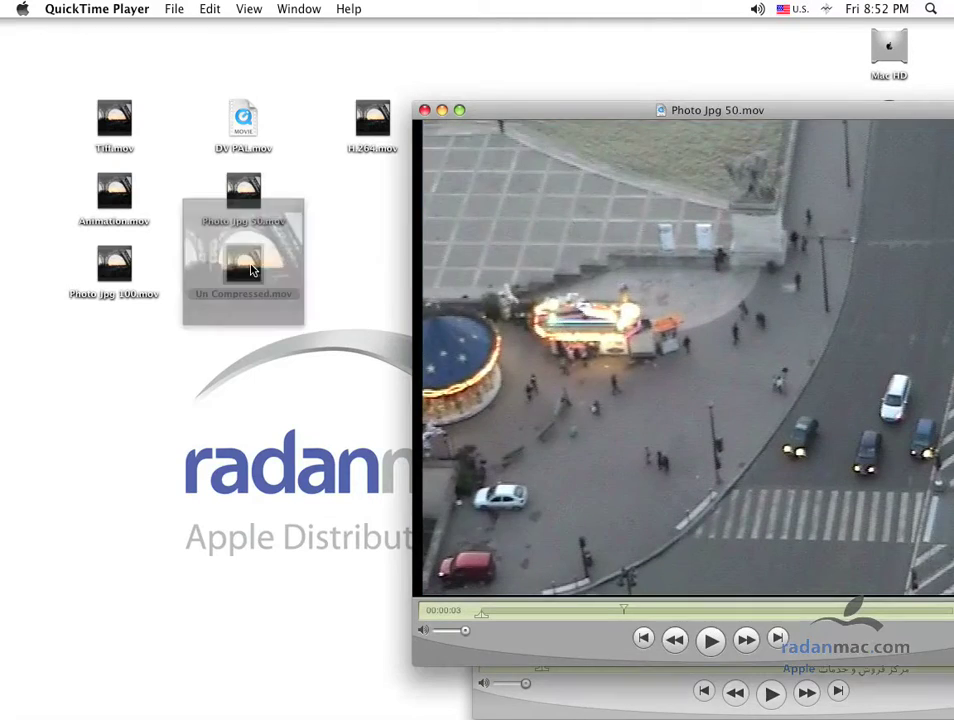
{"action": "double_click", "coordinate": [253, 270]}
{"action": "left_click_drag", "start_coordinate": [213, 632], "coordinate": [530, 598]}
{"action": "key", "text": "space"}
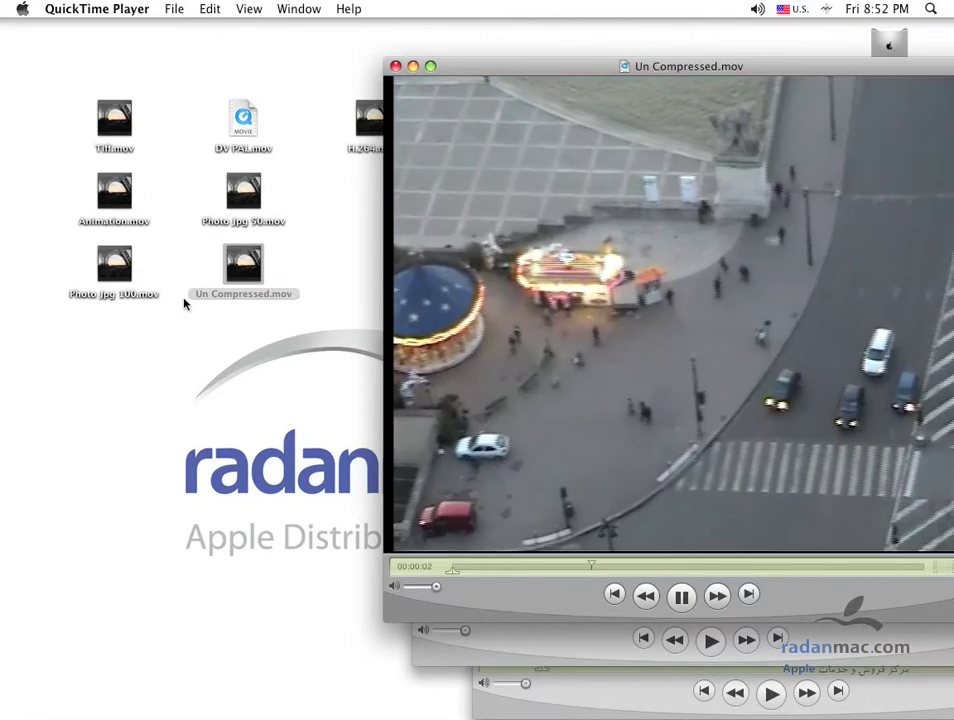
Step: Play Photo Jpg 100.mov, Animation.mov and Tiff.mov side by side, then hide QuickTime Player
{"action": "double_click", "coordinate": [114, 265]}
{"action": "key", "text": "space"}
{"action": "mouse_move", "coordinate": [228, 624]}
{"action": "left_mouse_down"}
{"action": "mouse_move", "coordinate": [369, 657]}
{"action": "mouse_move", "coordinate": [465, 649]}
{"action": "left_mouse_up"}
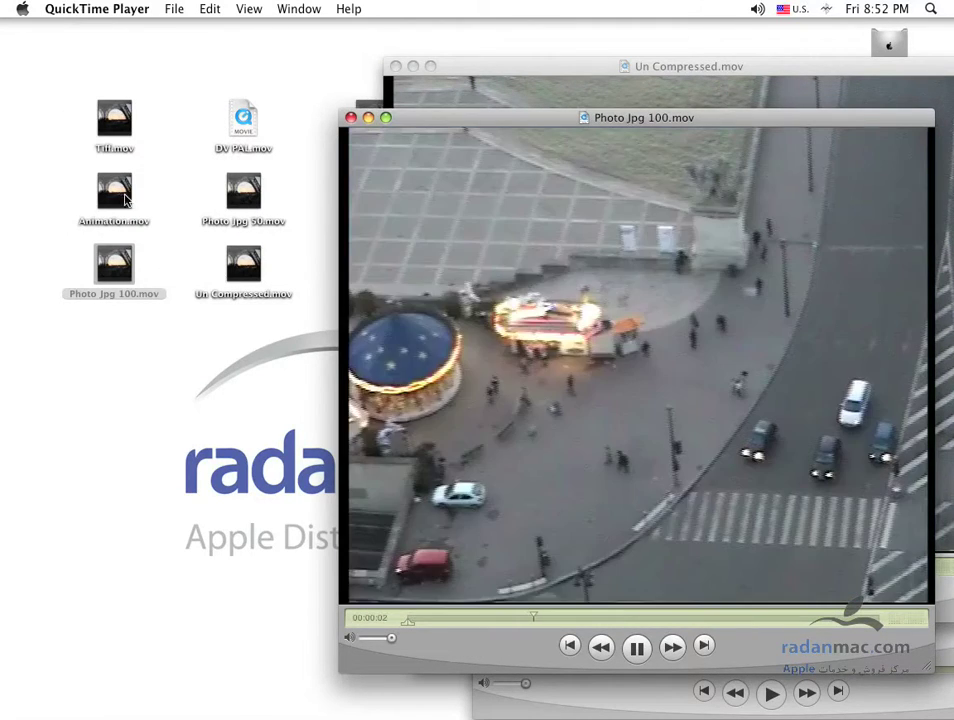
{"action": "double_click", "coordinate": [126, 200]}
{"action": "key", "text": "space"}
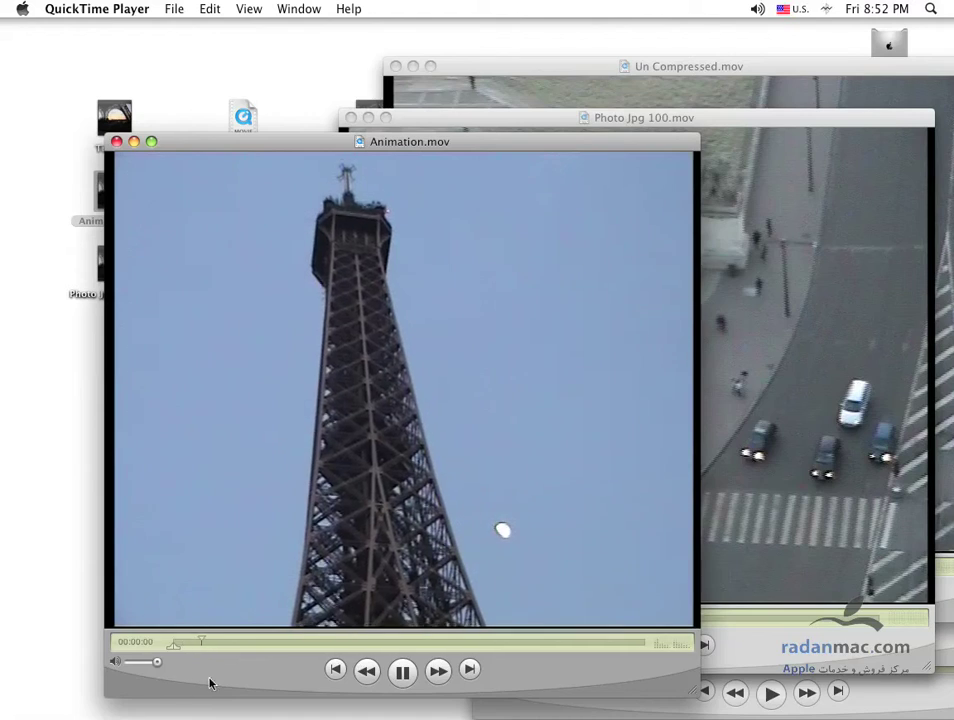
{"action": "left_click_drag", "start_coordinate": [210, 683], "coordinate": [409, 628]}
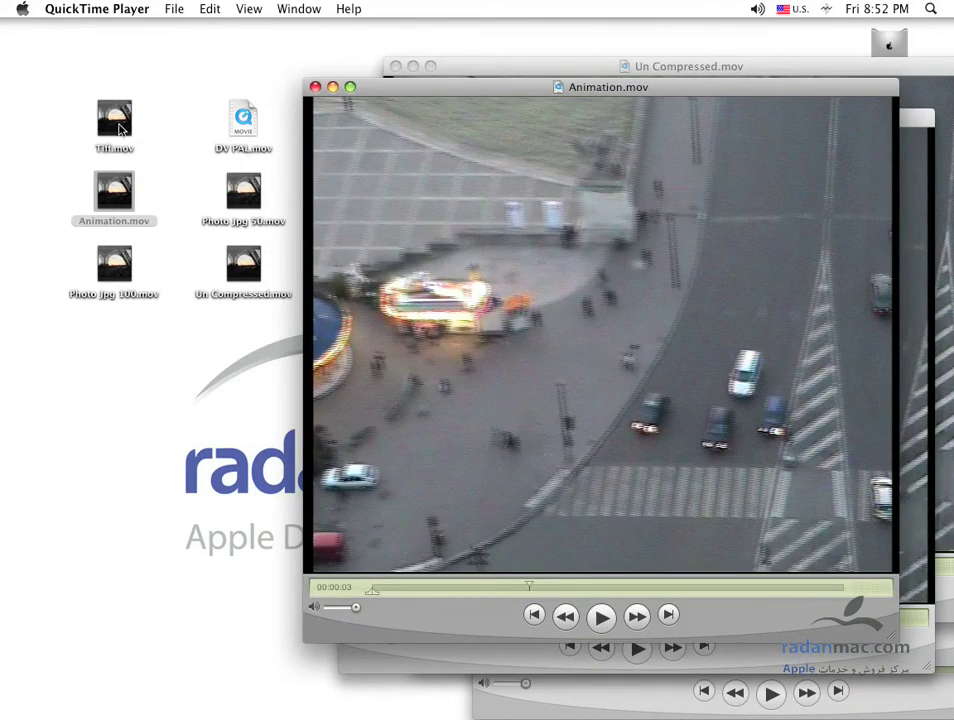
{"action": "double_click", "coordinate": [114, 121]}
{"action": "key", "text": "space"}
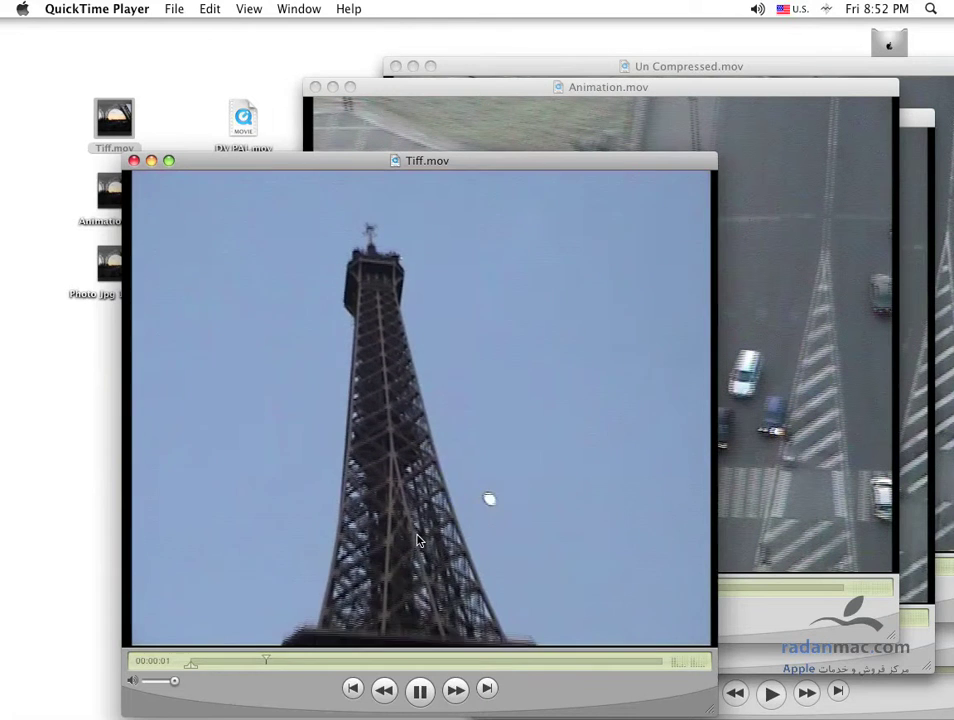
{"action": "key", "text": "super+h"}
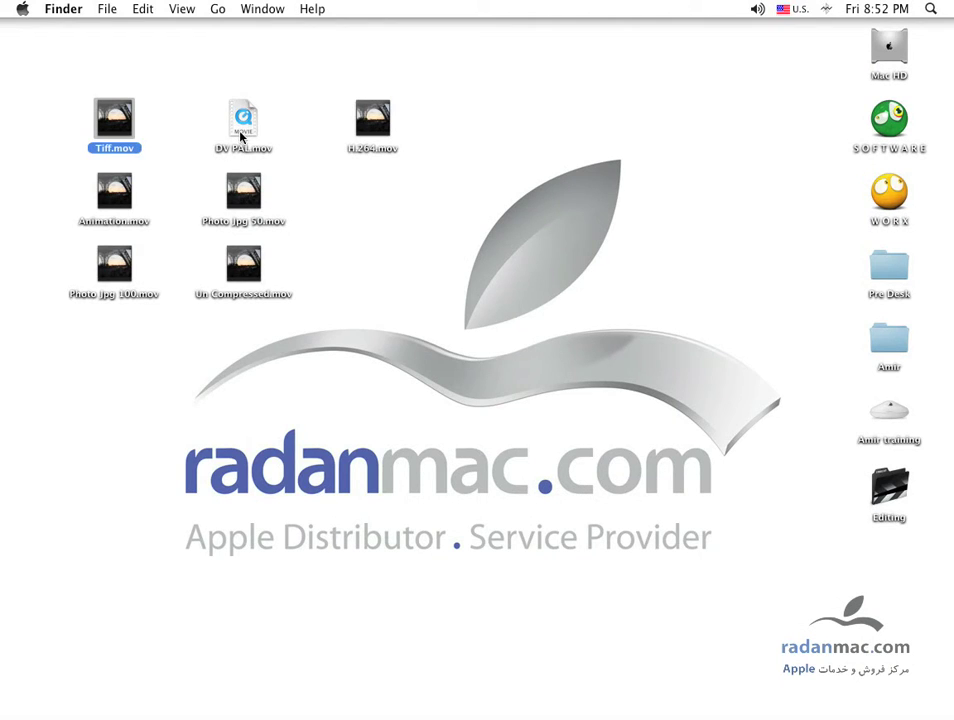
Step: Select all seven exported movies on the desktop and open a Get Info window for each
{"action": "left_click", "coordinate": [241, 137]}
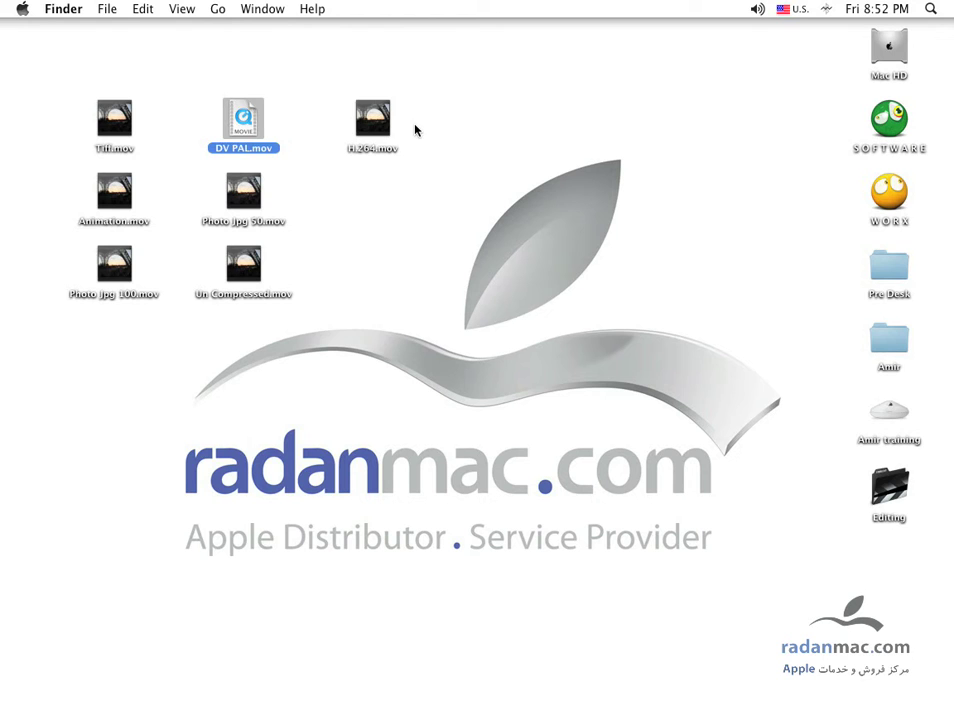
{"action": "left_click_drag", "start_coordinate": [414, 127], "coordinate": [140, 246]}
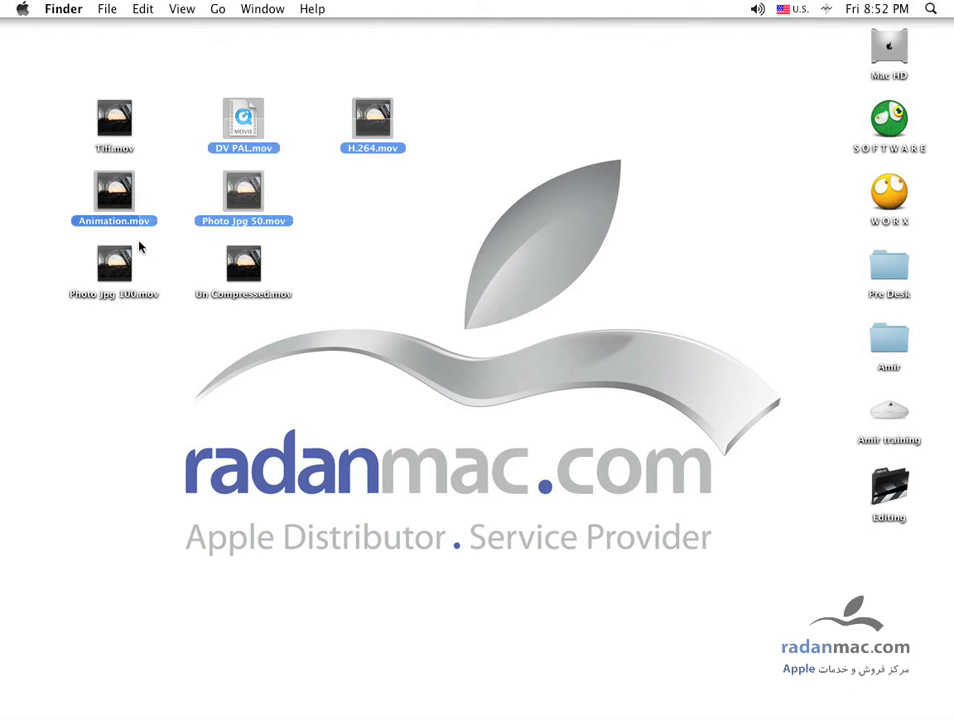
{"action": "left_click", "coordinate": [241, 238]}
{"action": "left_click", "coordinate": [122, 123]}
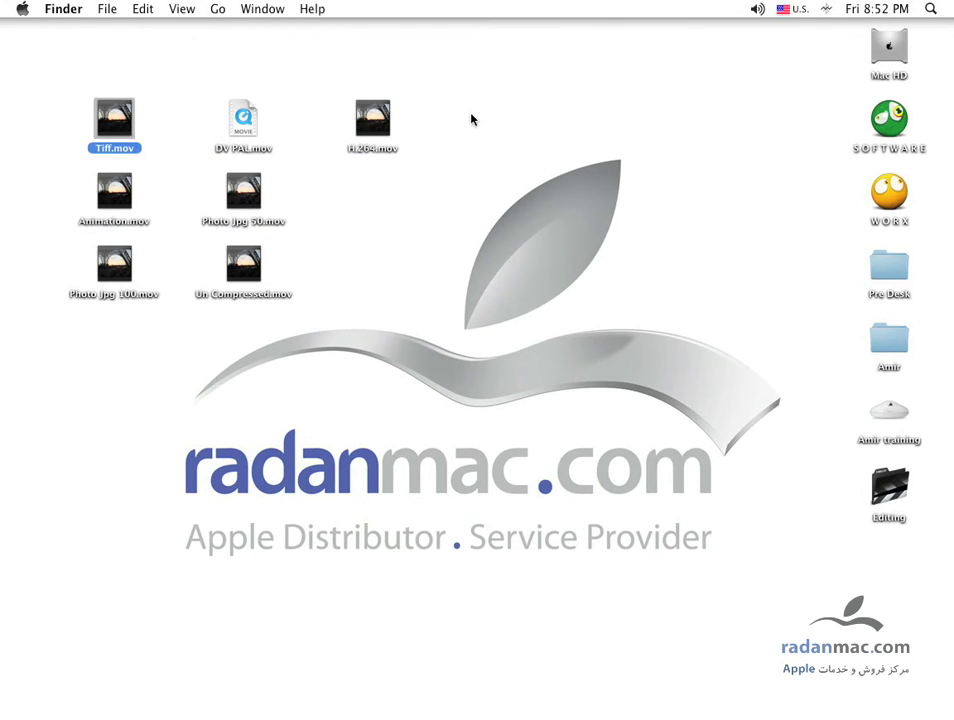
{"action": "left_click_drag", "start_coordinate": [472, 119], "coordinate": [111, 305]}
{"action": "key", "text": "super+i"}
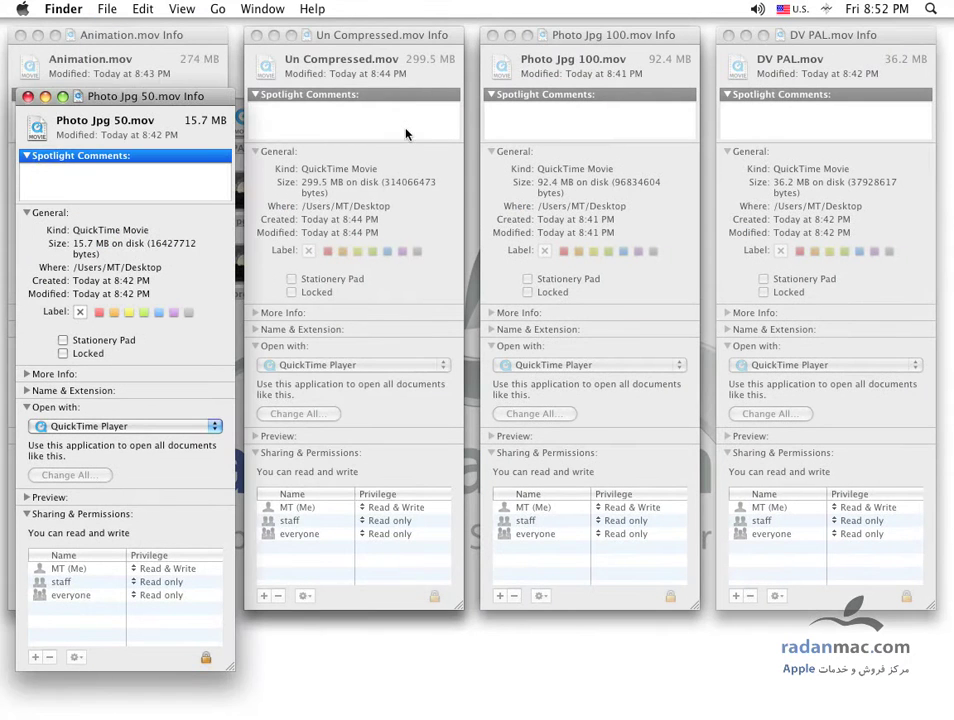
Step: Spread out the Info windows so Tiff, H.264, DV PAL, Photo Jpg 50 and Animation show
{"action": "left_click_drag", "start_coordinate": [383, 38], "coordinate": [383, 158]}
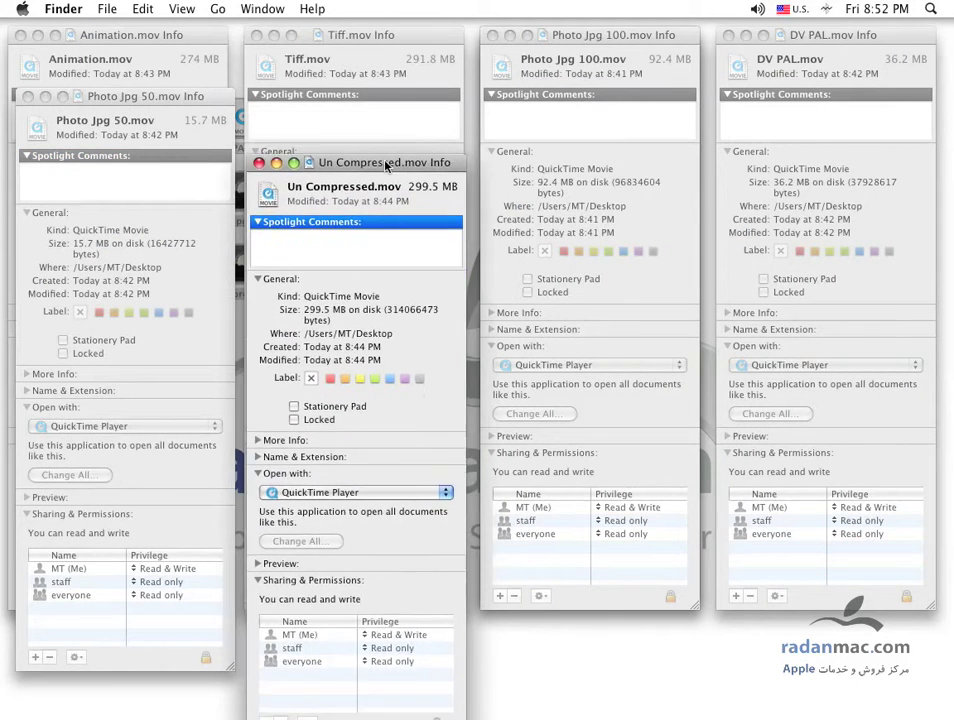
{"action": "left_click_drag", "start_coordinate": [606, 35], "coordinate": [606, 155]}
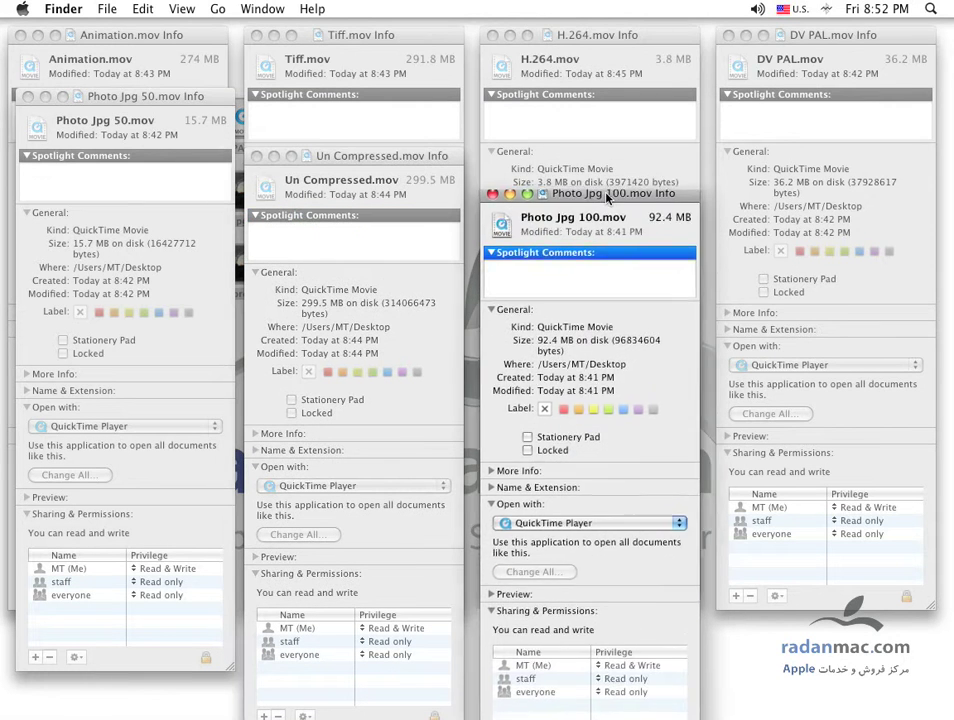
{"action": "left_click_drag", "start_coordinate": [799, 36], "coordinate": [797, 43]}
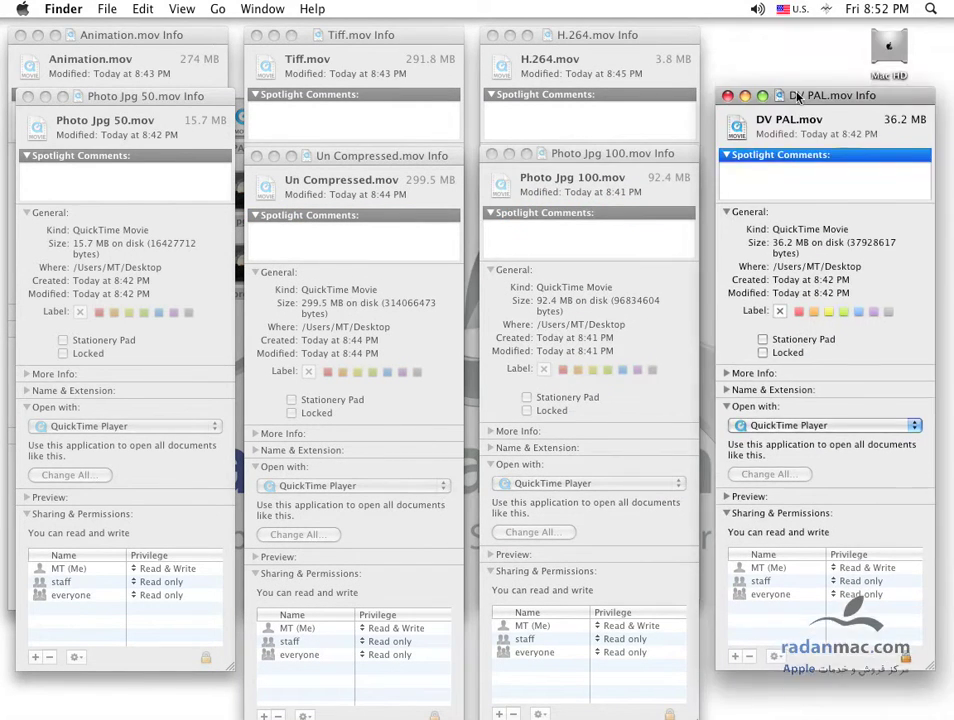
{"action": "mouse_move", "coordinate": [164, 96]}
{"action": "left_mouse_down"}
{"action": "mouse_move", "coordinate": [163, 201]}
{"action": "mouse_move", "coordinate": [855, 166]}
{"action": "left_mouse_up"}
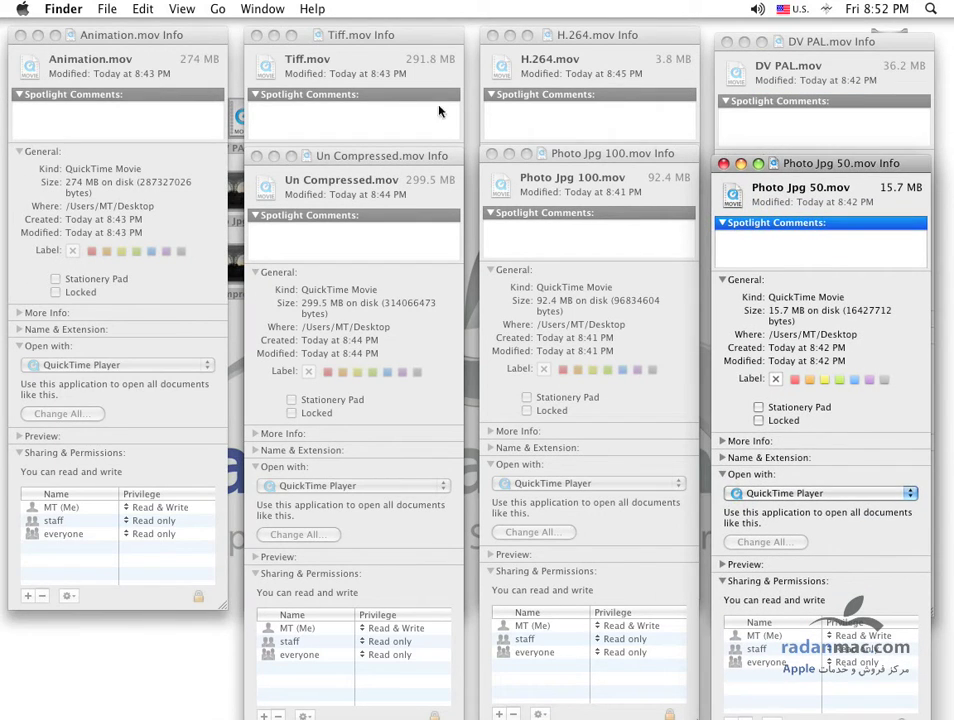
{"action": "left_click_drag", "start_coordinate": [157, 40], "coordinate": [167, 38]}
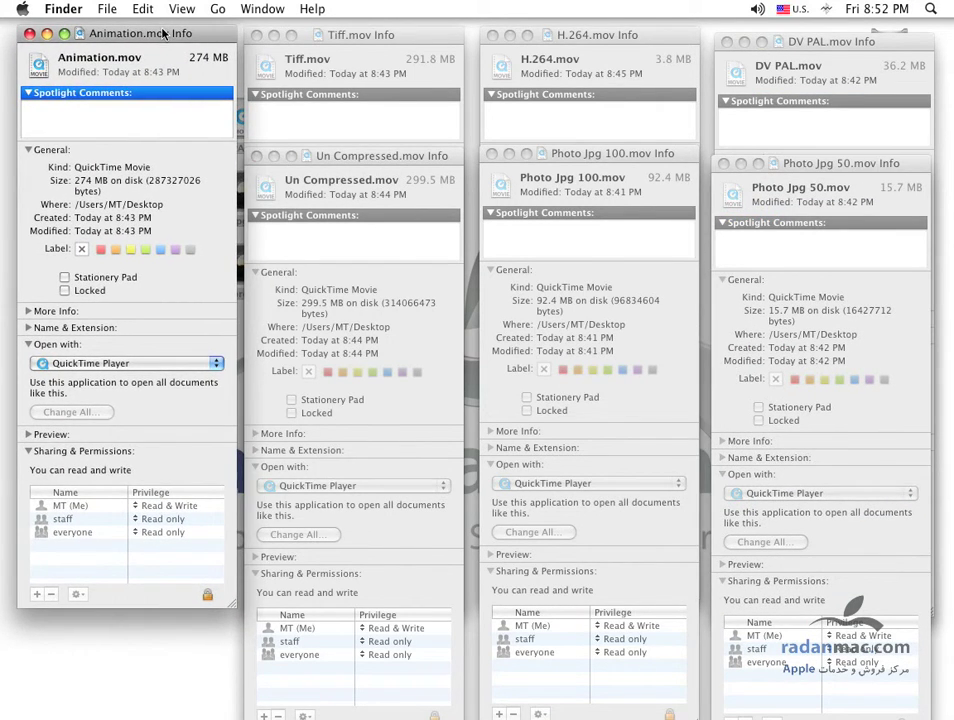
Step: Compare the Photo Jpg 50 and Photo Jpg 100 file sizes, then check Un Compressed.mov's size
{"action": "left_click", "coordinate": [812, 182]}
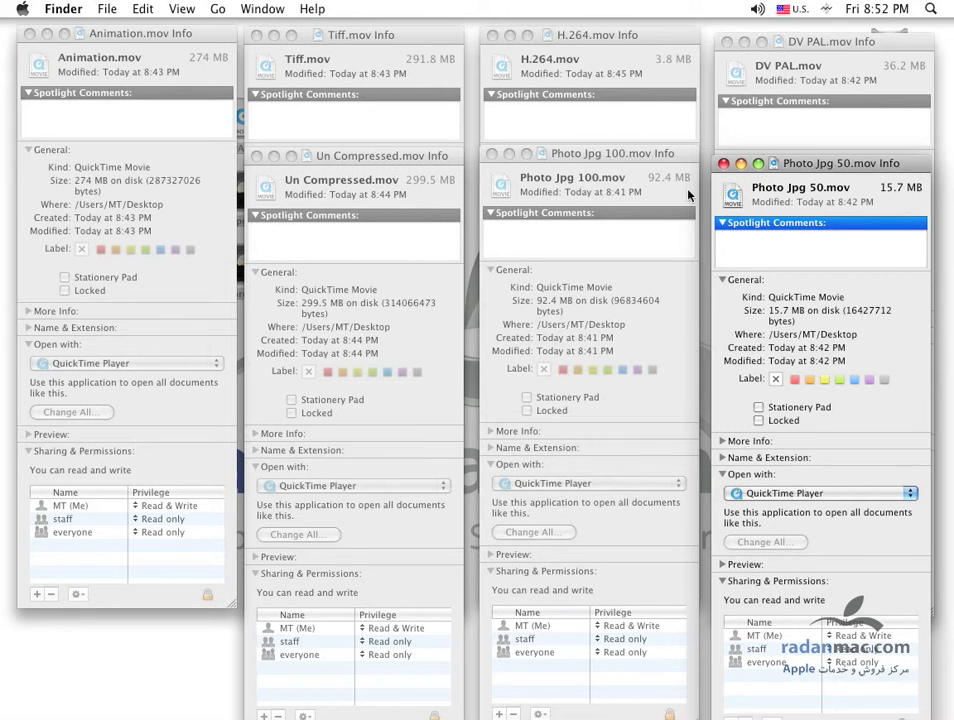
{"action": "left_click", "coordinate": [621, 193]}
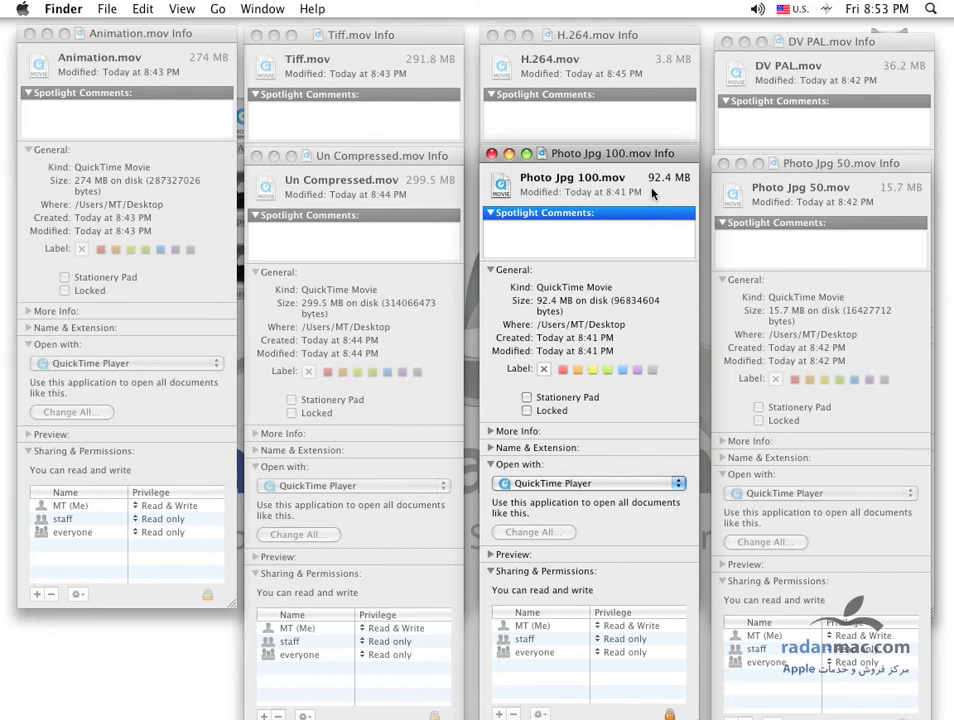
{"action": "left_click", "coordinate": [898, 203]}
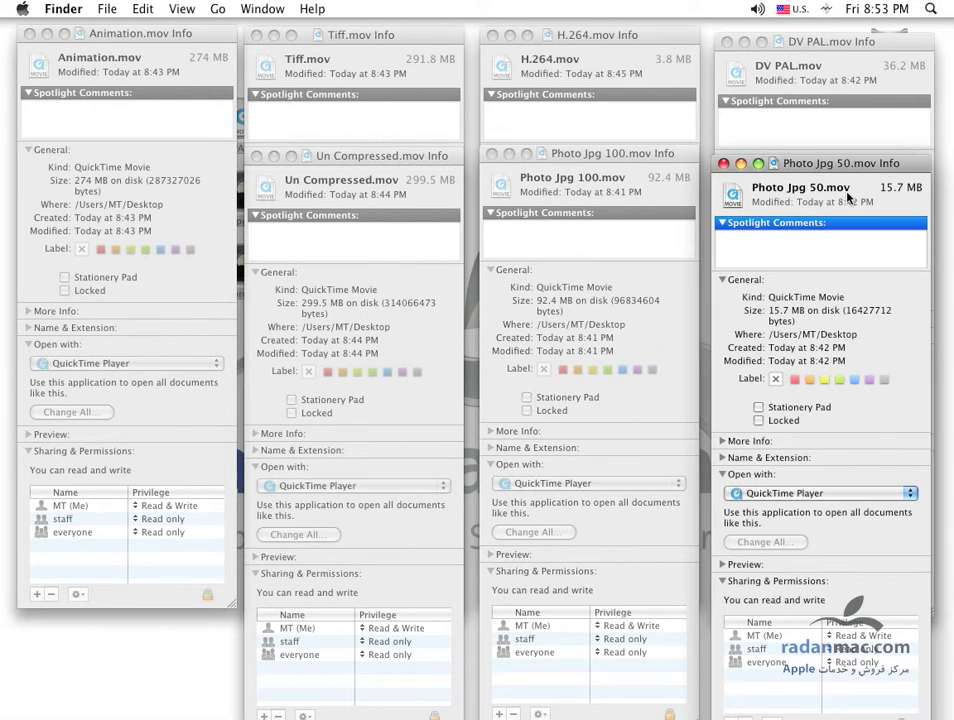
{"action": "left_click", "coordinate": [620, 200]}
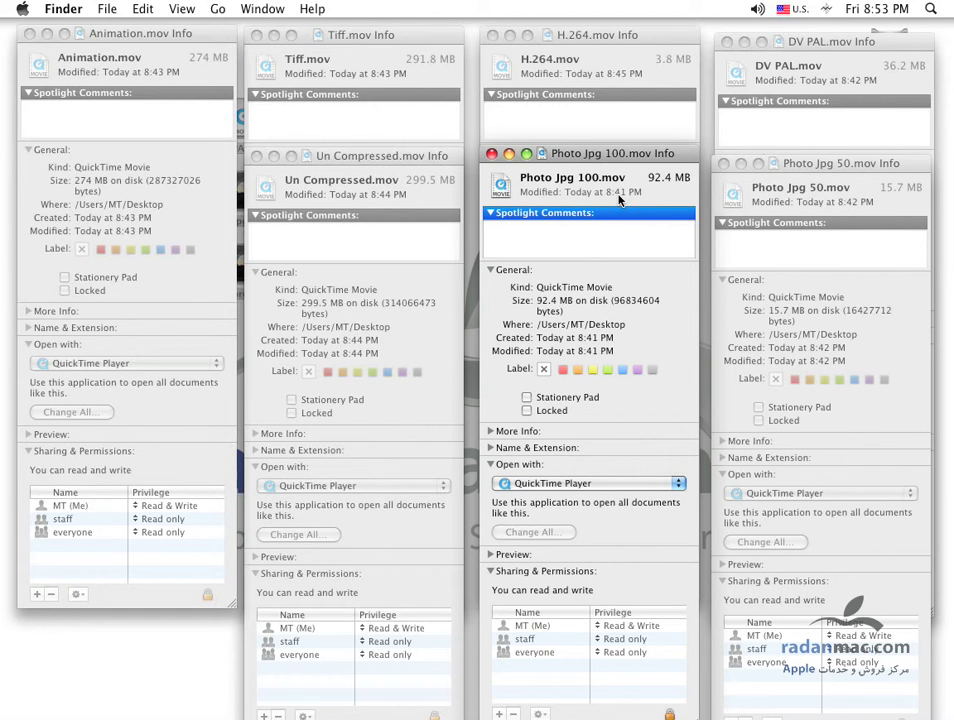
{"action": "left_click", "coordinate": [848, 215]}
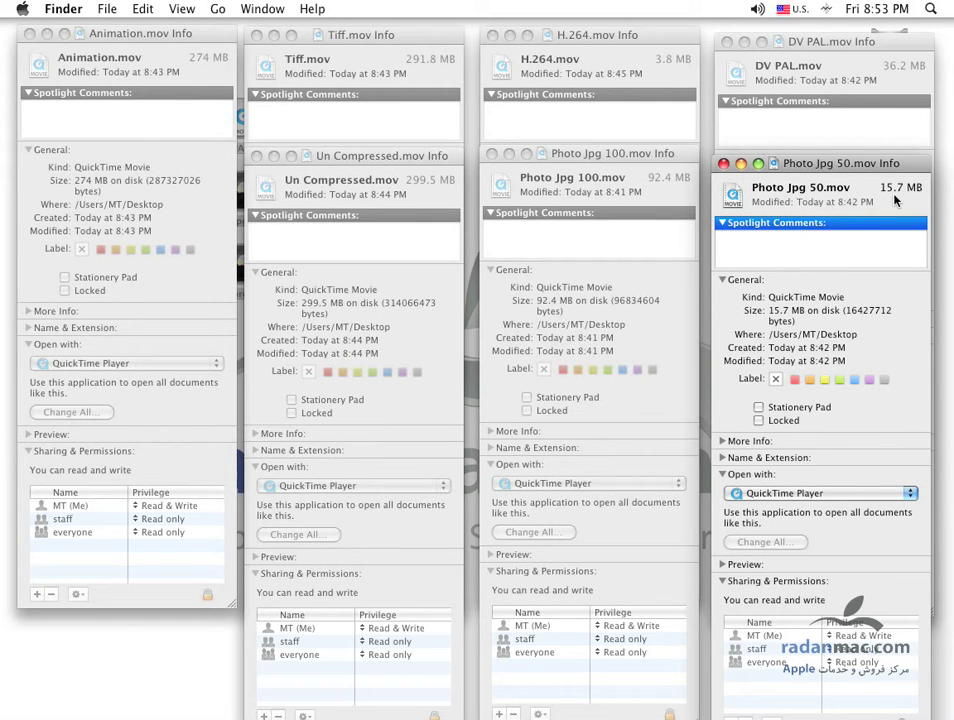
{"action": "left_click_drag", "start_coordinate": [383, 158], "coordinate": [383, 168]}
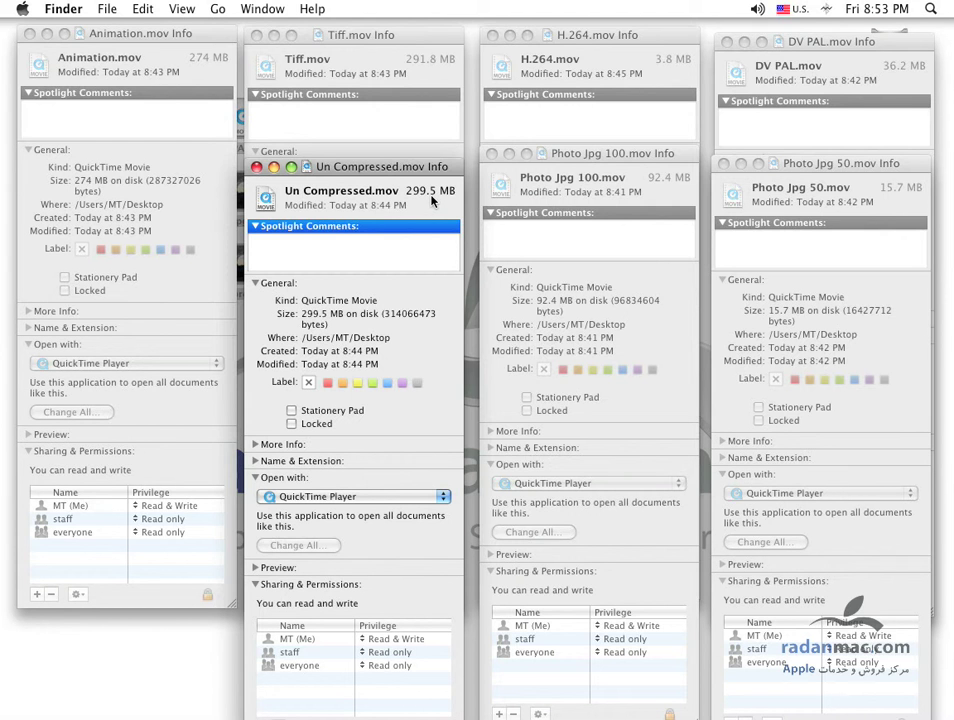
Step: Reposition the Animation and Un Compressed Info windows to check Tiff.mov's size
{"action": "left_click", "coordinate": [147, 156]}
{"action": "left_click_drag", "start_coordinate": [146, 65], "coordinate": [148, 212]}
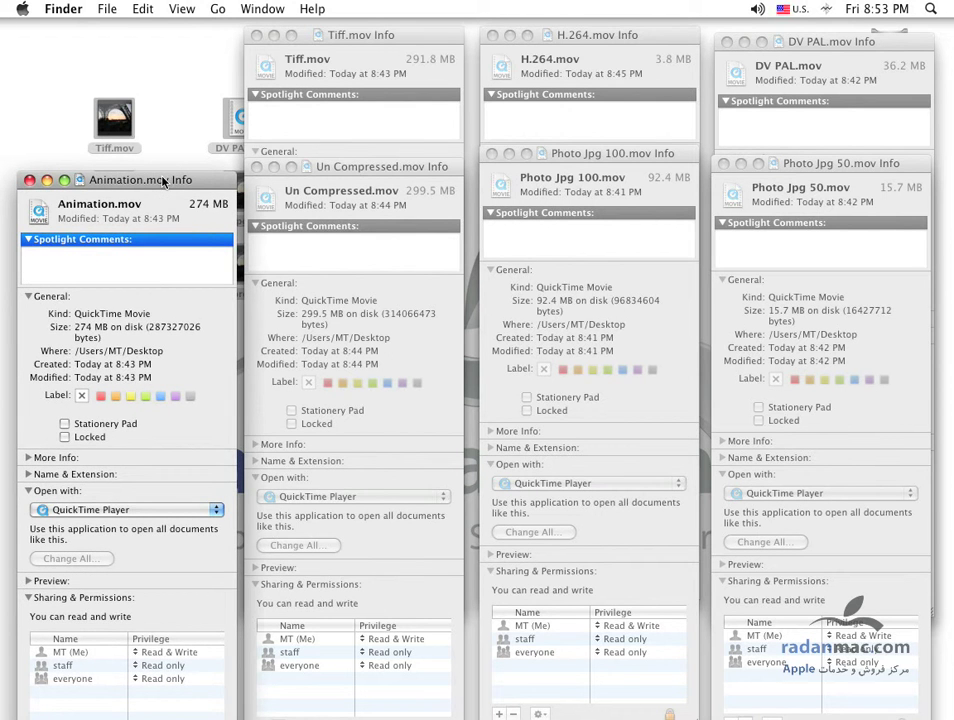
{"action": "left_click_drag", "start_coordinate": [163, 180], "coordinate": [164, 165]}
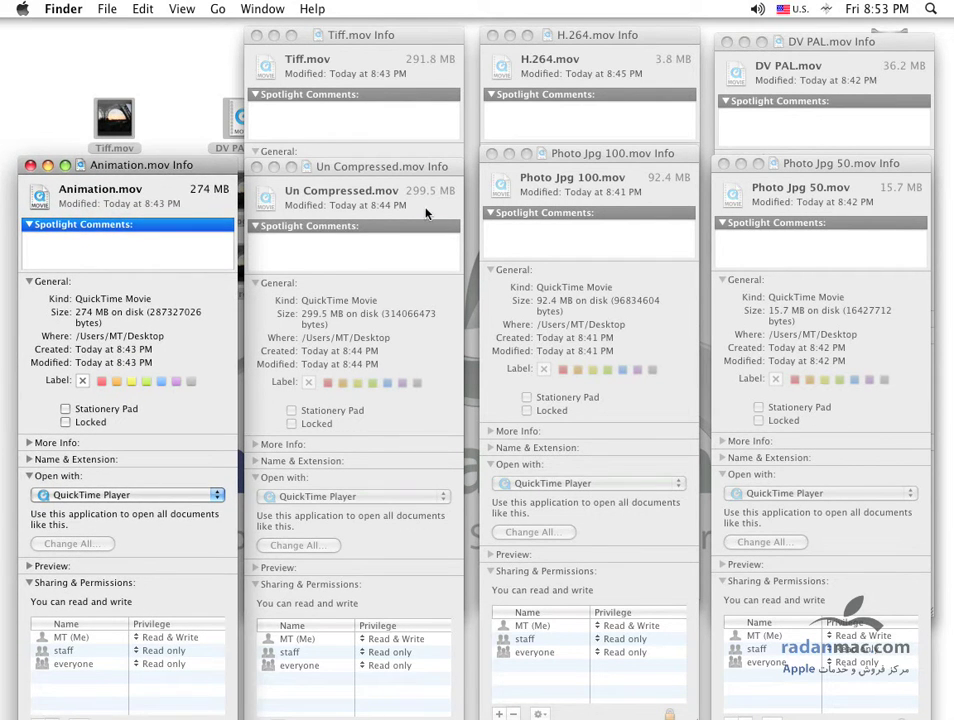
{"action": "left_click", "coordinate": [398, 181]}
{"action": "left_click_drag", "start_coordinate": [393, 166], "coordinate": [393, 264]}
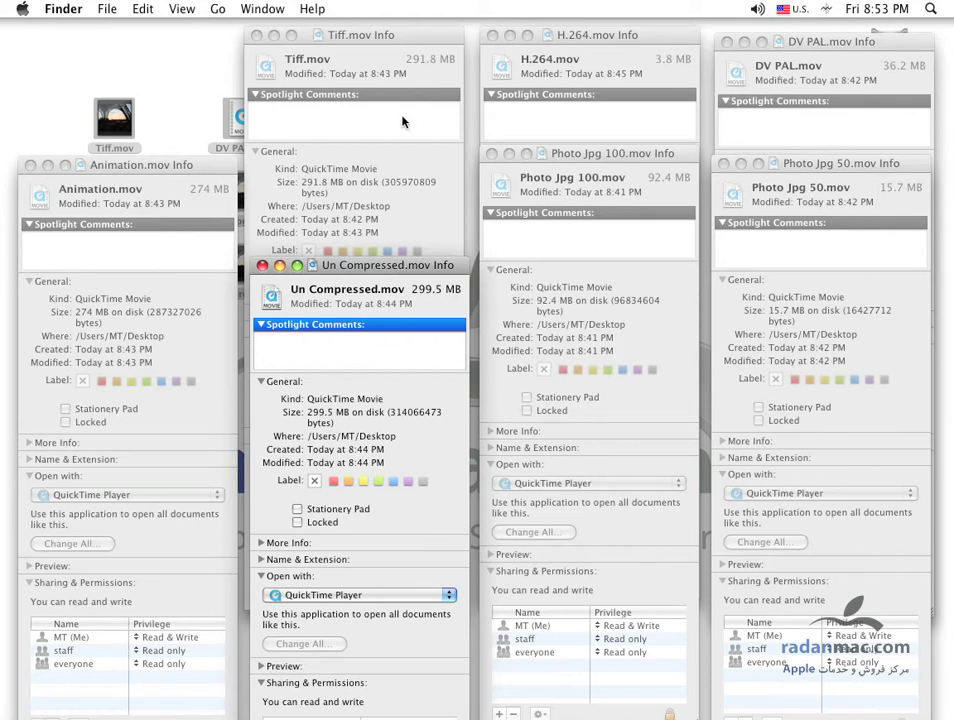
{"action": "left_click", "coordinate": [405, 121]}
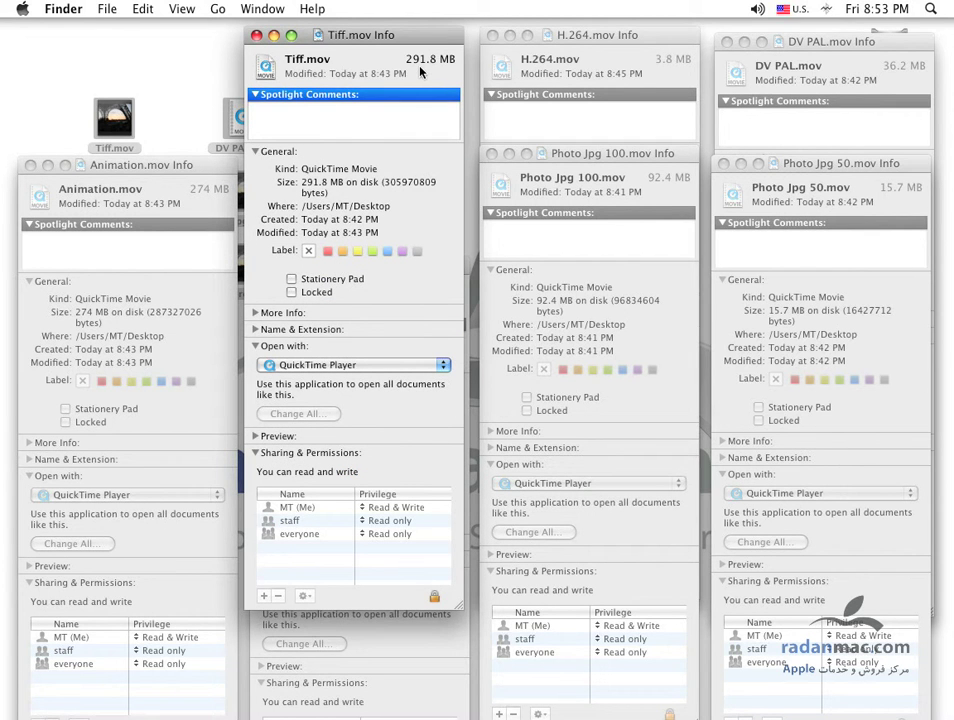
{"action": "left_click", "coordinate": [462, 630]}
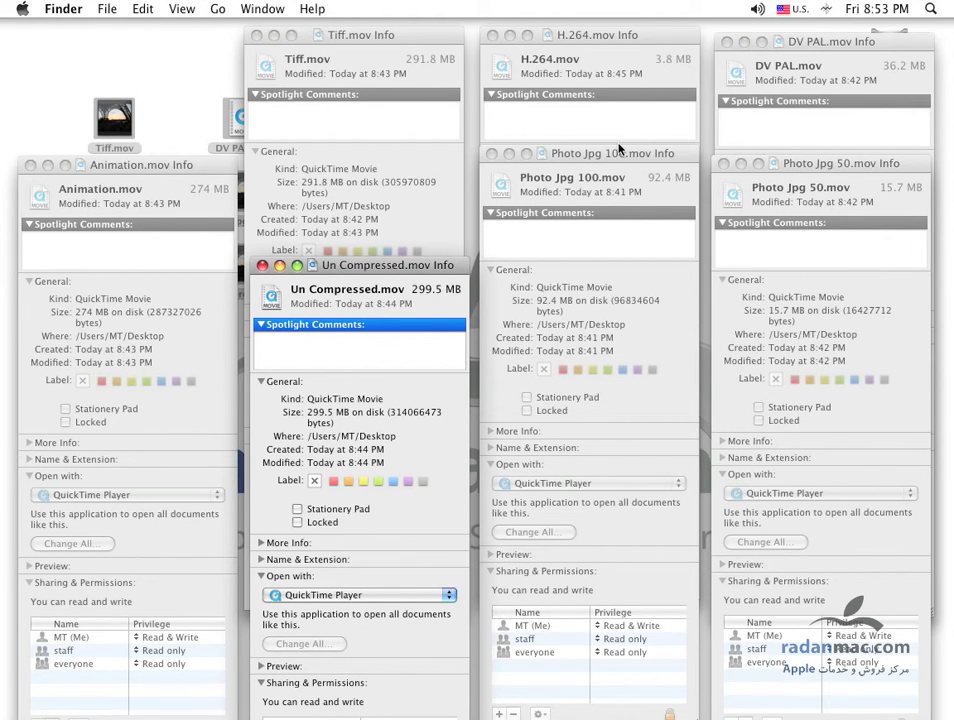
Step: Compare the DV PAL, Photo Jpg 50, Photo Jpg 100 and H.264 file sizes
{"action": "left_click", "coordinate": [838, 92]}
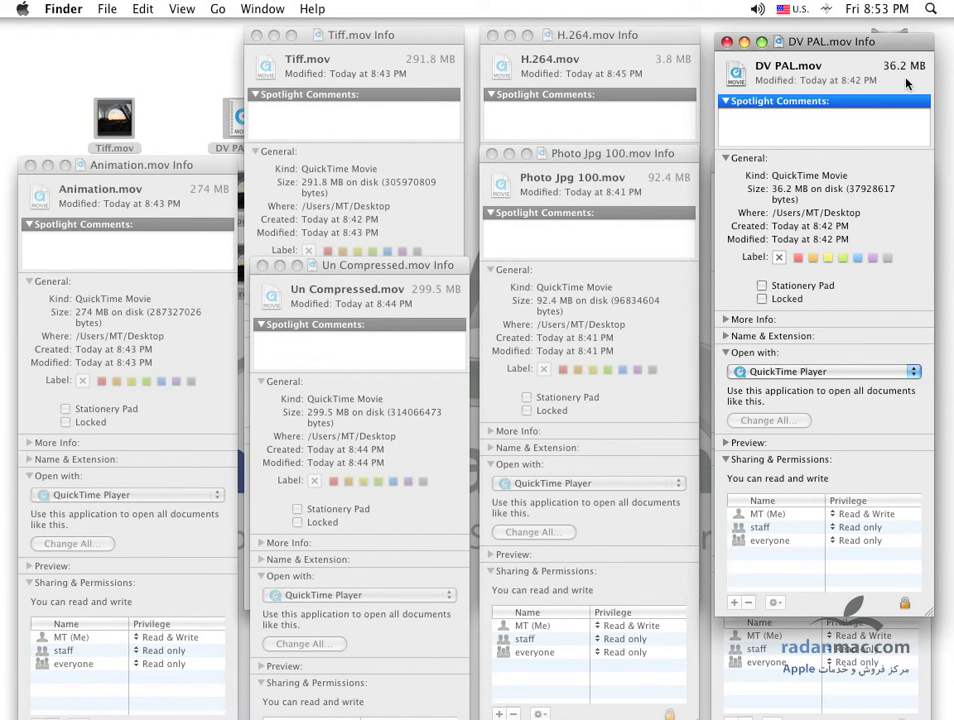
{"action": "left_click", "coordinate": [865, 697]}
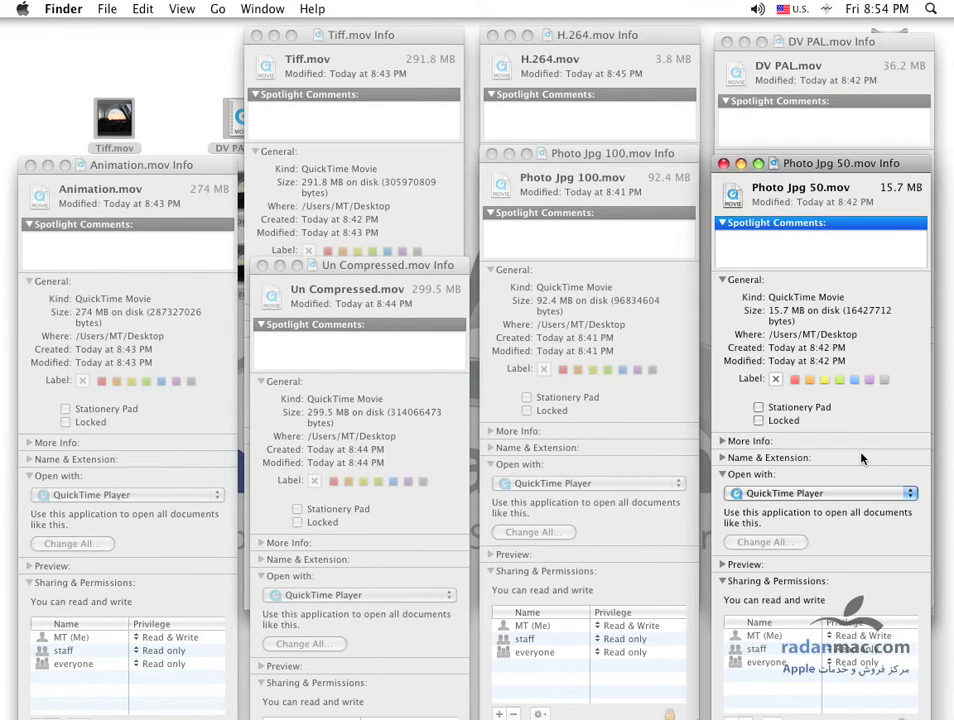
{"action": "left_click", "coordinate": [615, 156]}
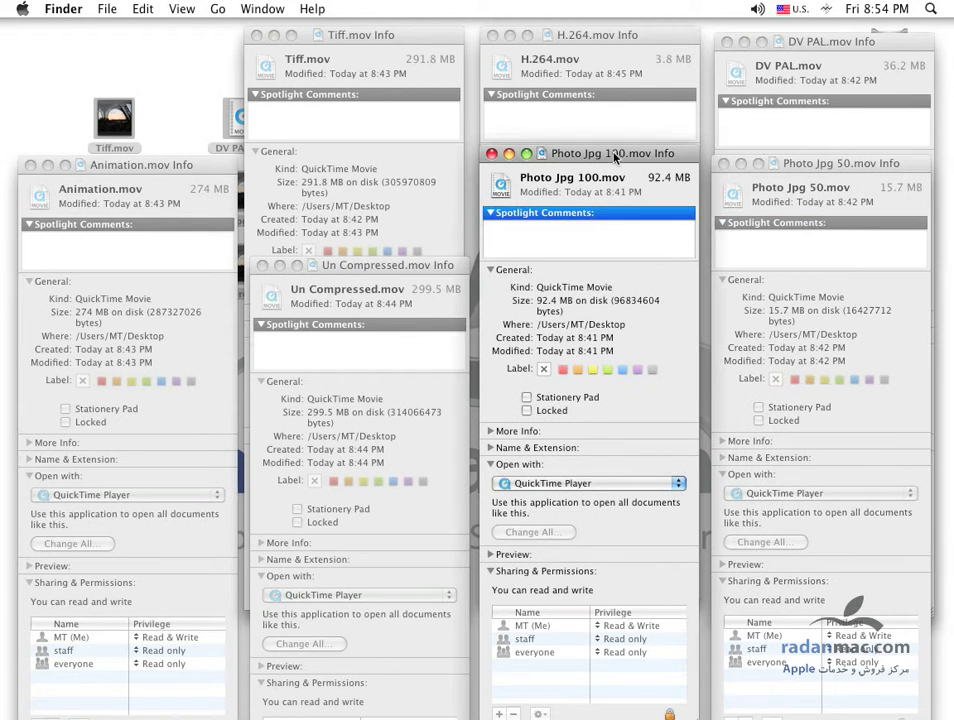
{"action": "left_click", "coordinate": [860, 247]}
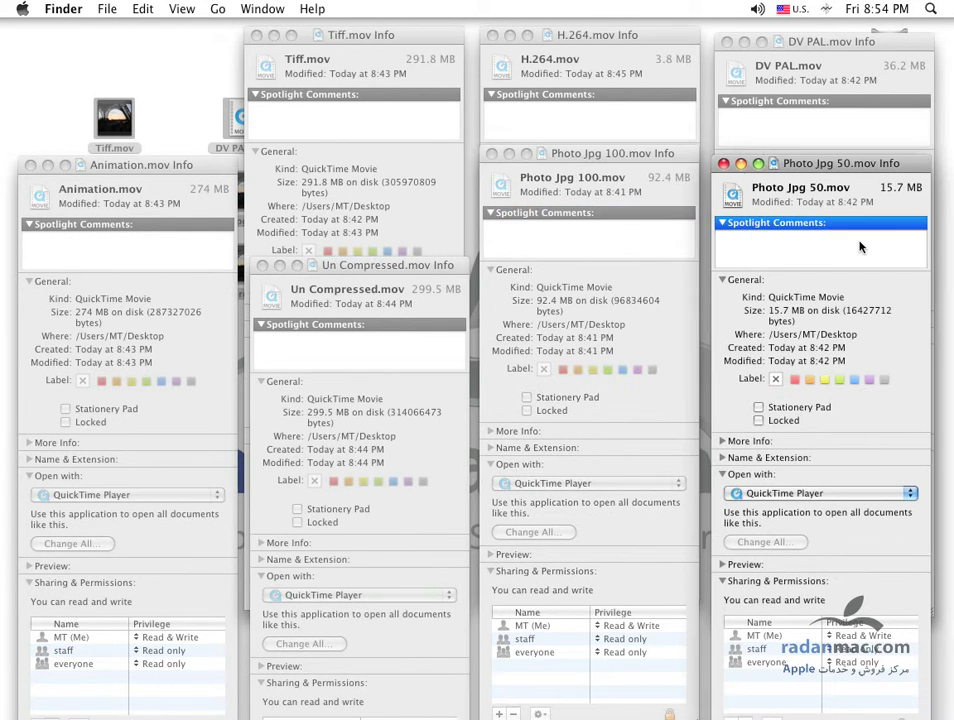
{"action": "left_click", "coordinate": [597, 94]}
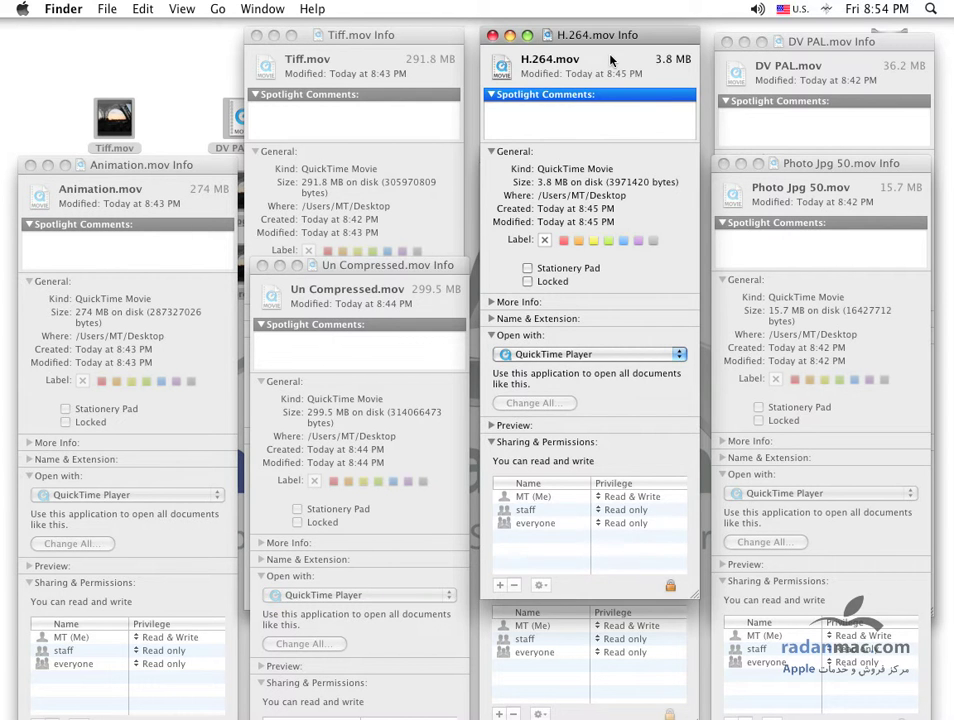
Step: Close the H.264, Photo Jpg 50 and Photo Jpg 100 Info windows
{"action": "key", "text": "super+w"}
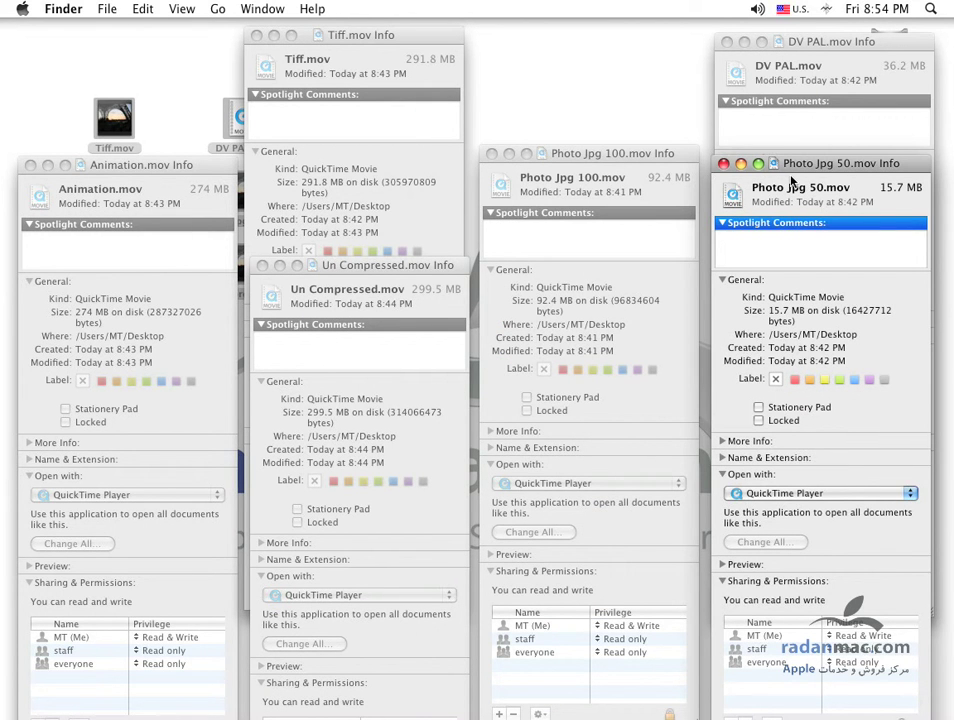
{"action": "key", "text": "cmd+w"}
{"action": "left_click", "coordinate": [570, 192]}
{"action": "key", "text": "cmd+w"}
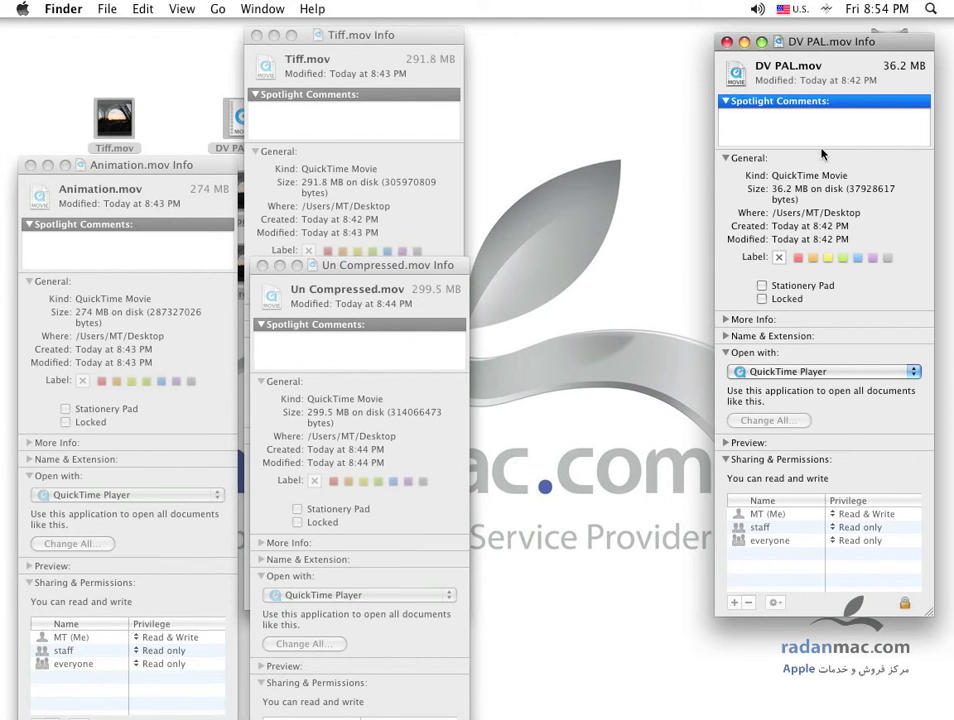
{"action": "key", "text": "super+w"}
{"action": "key", "text": "super+w"}
Step: Close the remaining Info windows, then reopen Animation.mov's info to confirm 274 MB and close it
{"action": "key", "text": "super+w"}
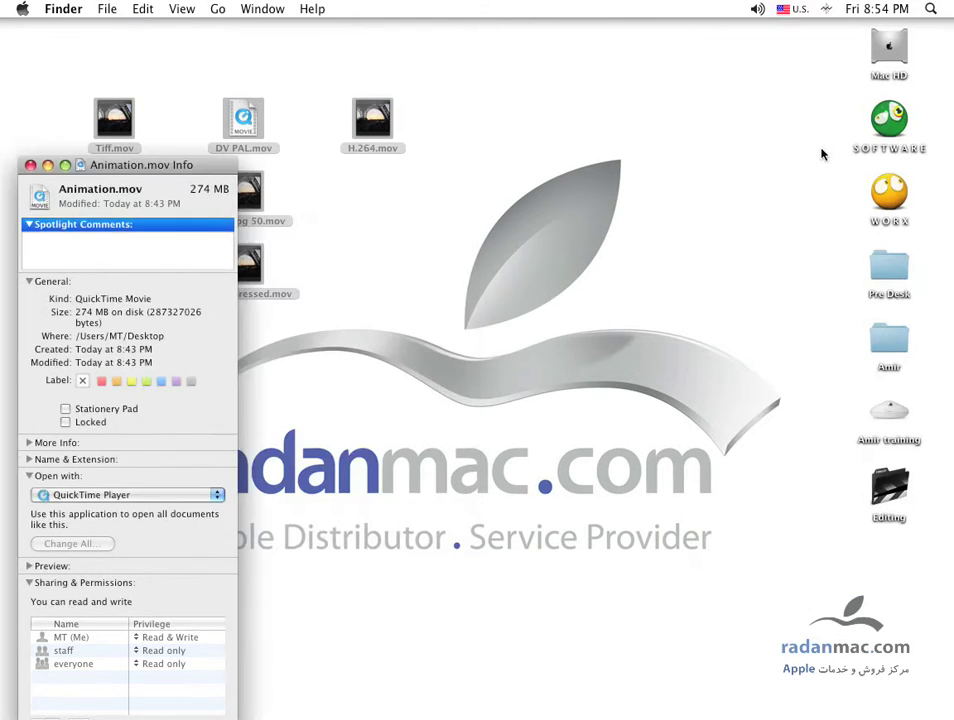
{"action": "key", "text": "super+w"}
{"action": "left_click", "coordinate": [434, 228]}
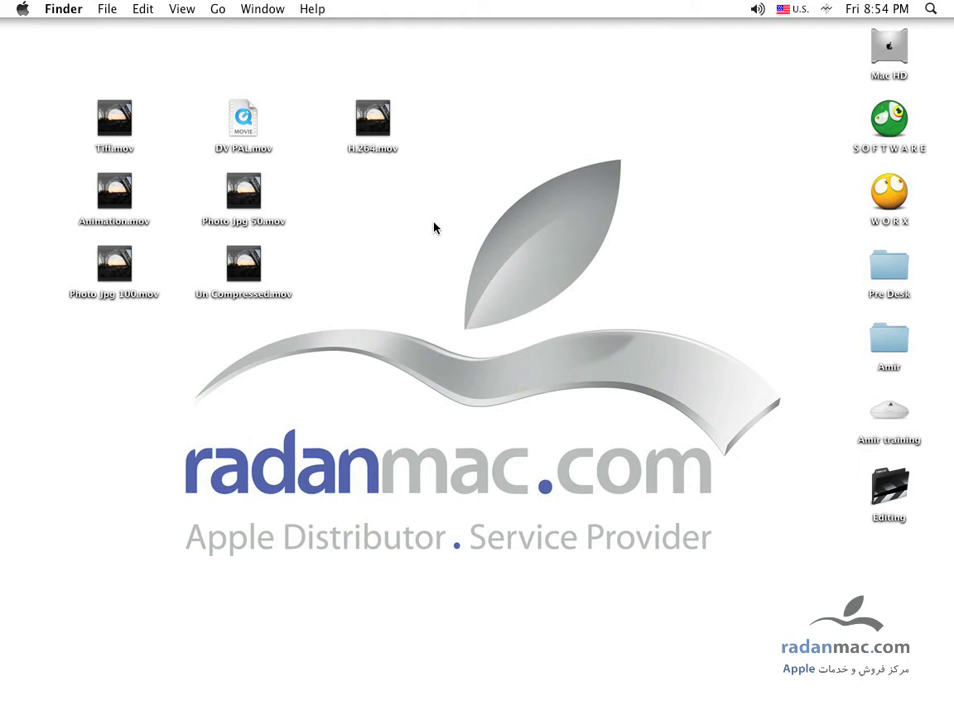
{"action": "left_click", "coordinate": [112, 211]}
{"action": "key", "text": "super+i"}
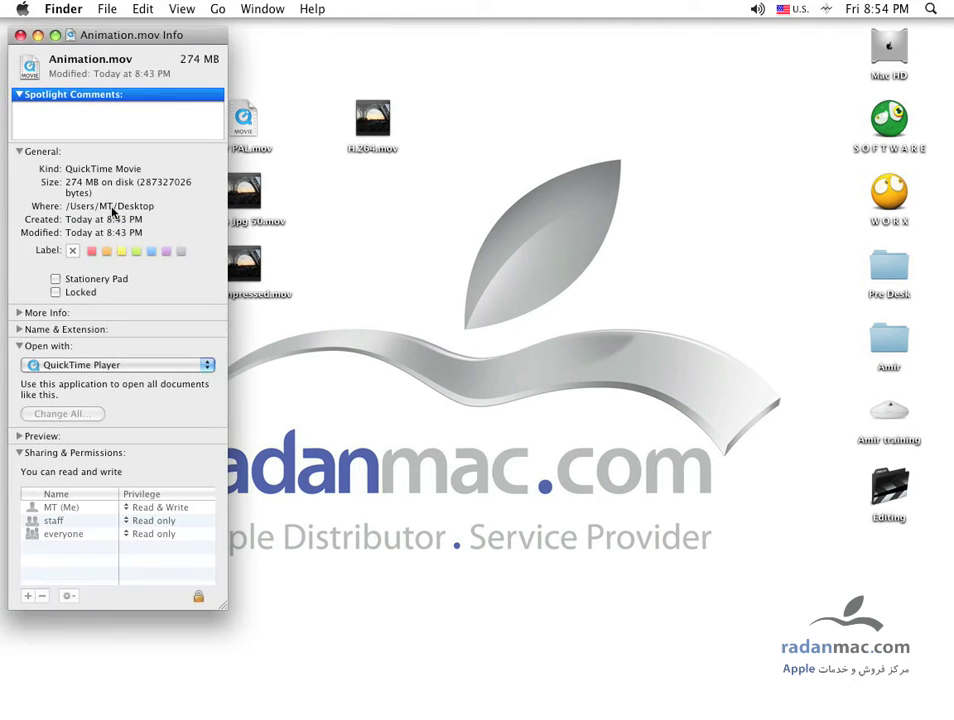
{"action": "left_click_drag", "start_coordinate": [105, 35], "coordinate": [630, 86]}
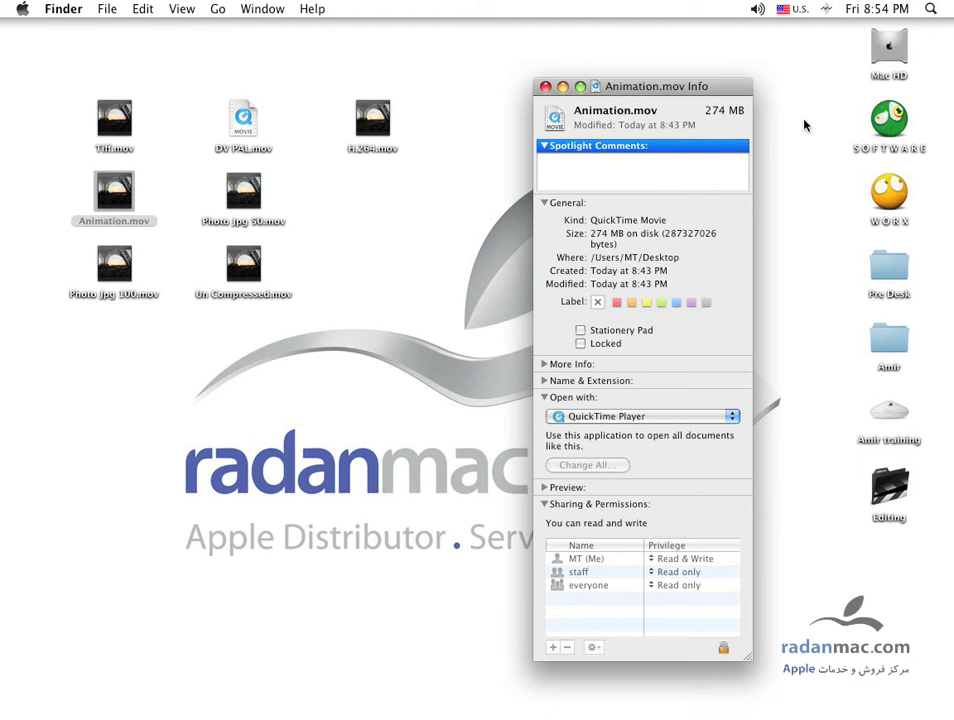
{"action": "left_click", "coordinate": [545, 88]}
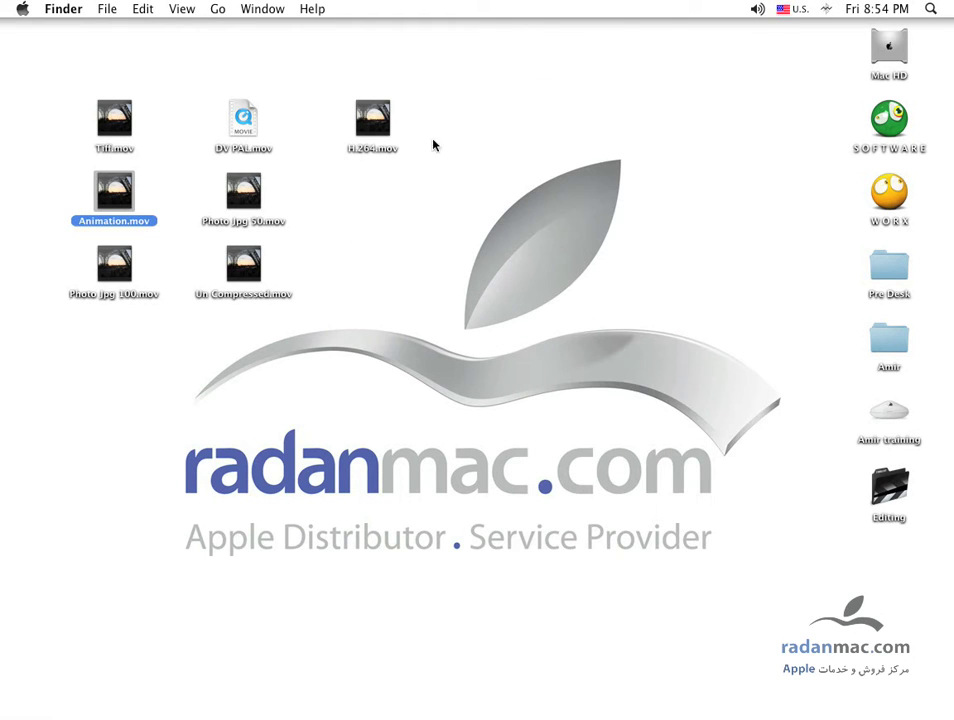
Step: Clear the desktop selection and select DV PAL.mov
{"action": "left_click", "coordinate": [321, 184]}
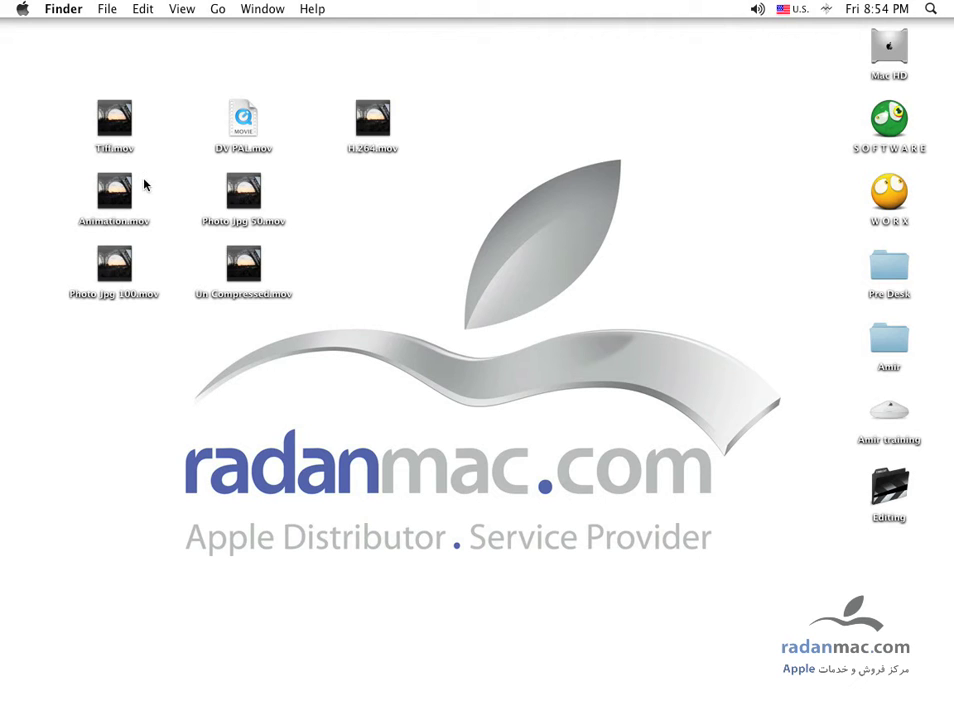
{"action": "left_click", "coordinate": [112, 205]}
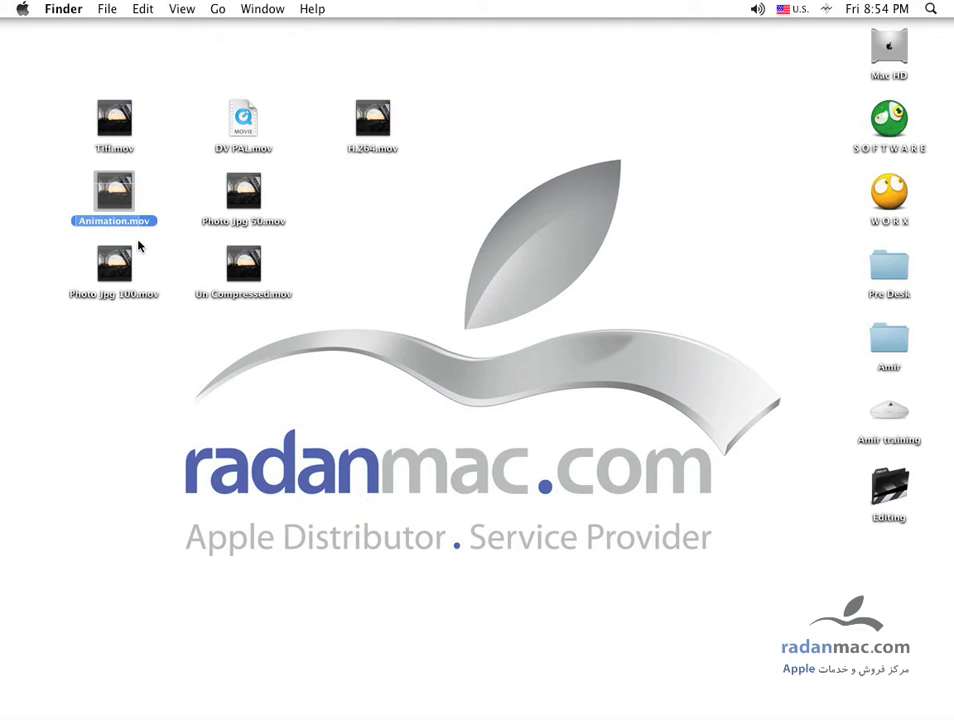
{"action": "left_click", "coordinate": [243, 268]}
{"action": "left_click", "coordinate": [383, 293]}
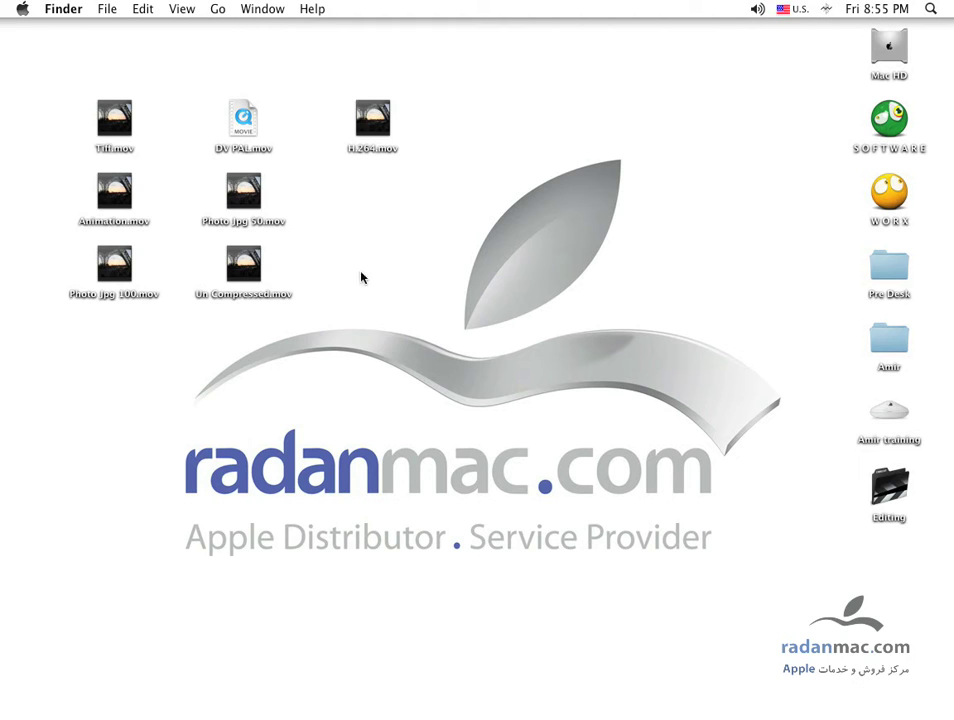
{"action": "left_click", "coordinate": [242, 125]}
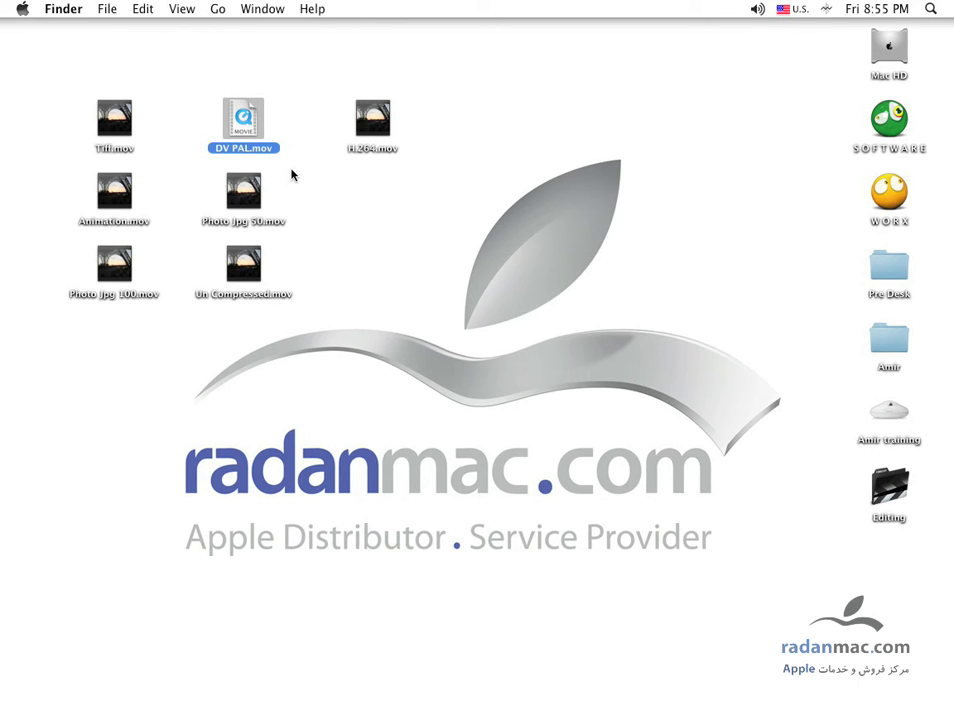
{"action": "double_click", "coordinate": [240, 133]}
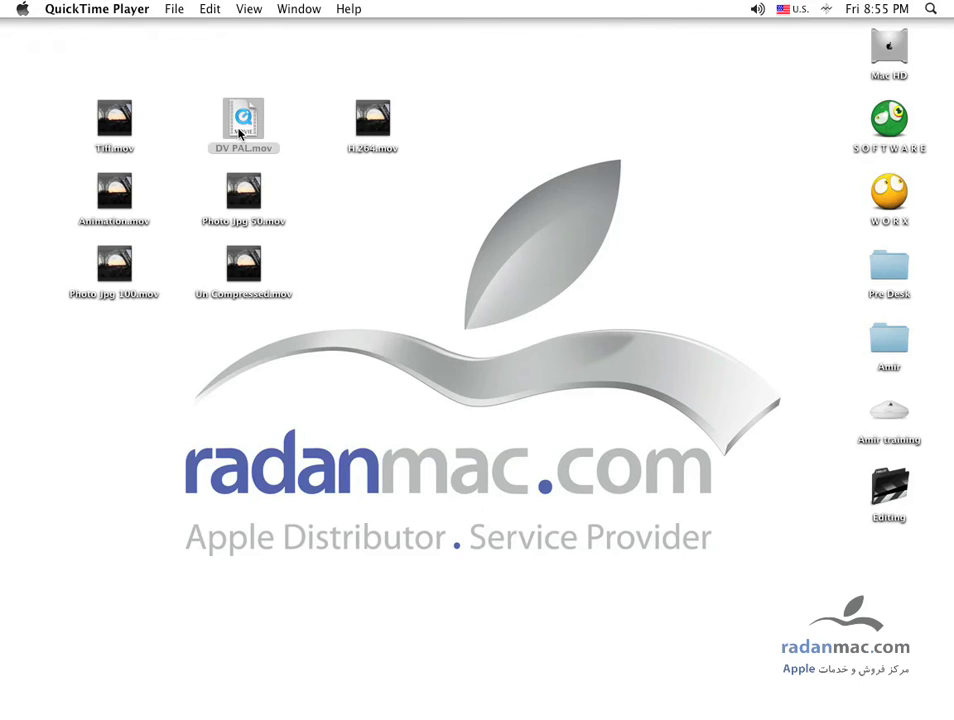
{"action": "mouse_move", "coordinate": [149, 59]}
{"action": "left_mouse_down"}
{"action": "mouse_move", "coordinate": [347, 266]}
{"action": "mouse_move", "coordinate": [368, 309]}
{"action": "left_mouse_up"}
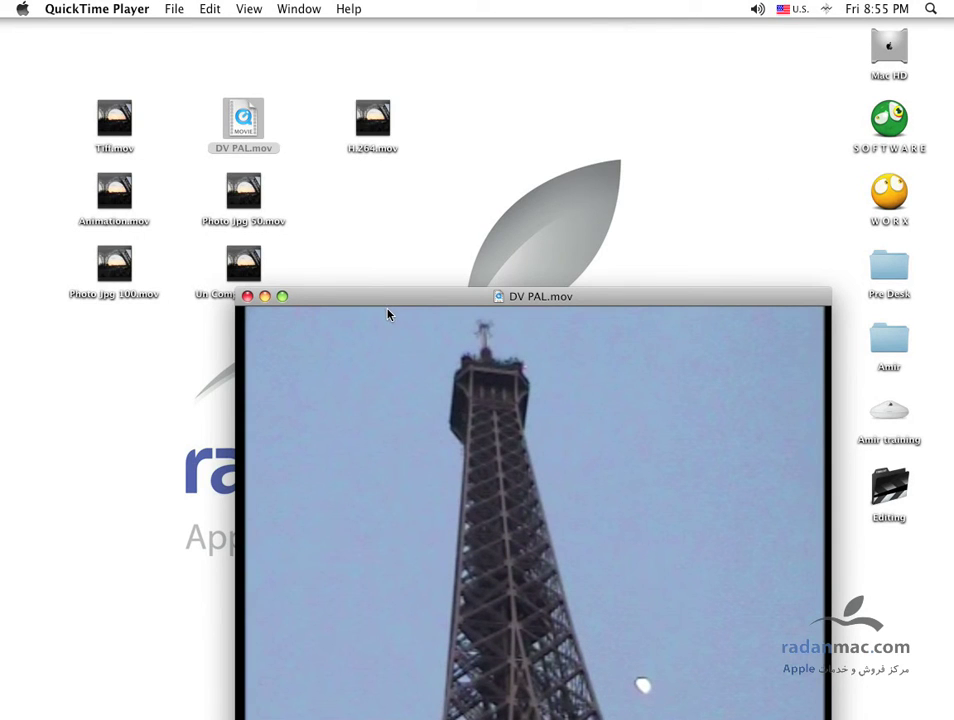
{"action": "left_click_drag", "start_coordinate": [388, 314], "coordinate": [499, 266]}
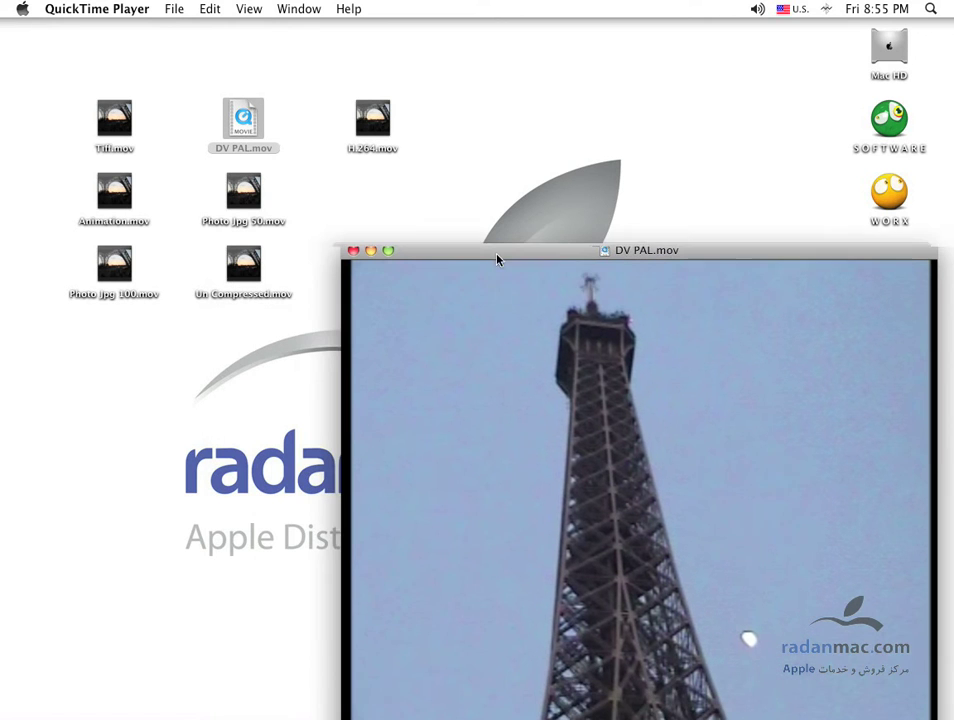
{"action": "left_click", "coordinate": [115, 256]}
{"action": "double_click", "coordinate": [235, 266]}
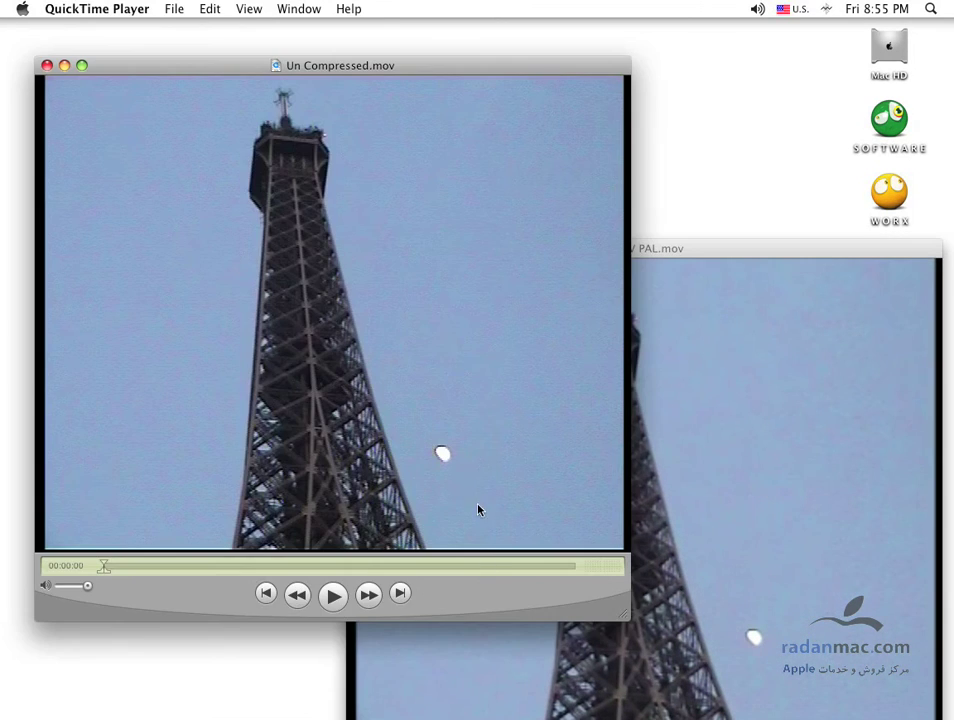
{"action": "left_click_drag", "start_coordinate": [502, 598], "coordinate": [523, 695]}
{"action": "left_click", "coordinate": [744, 646]}
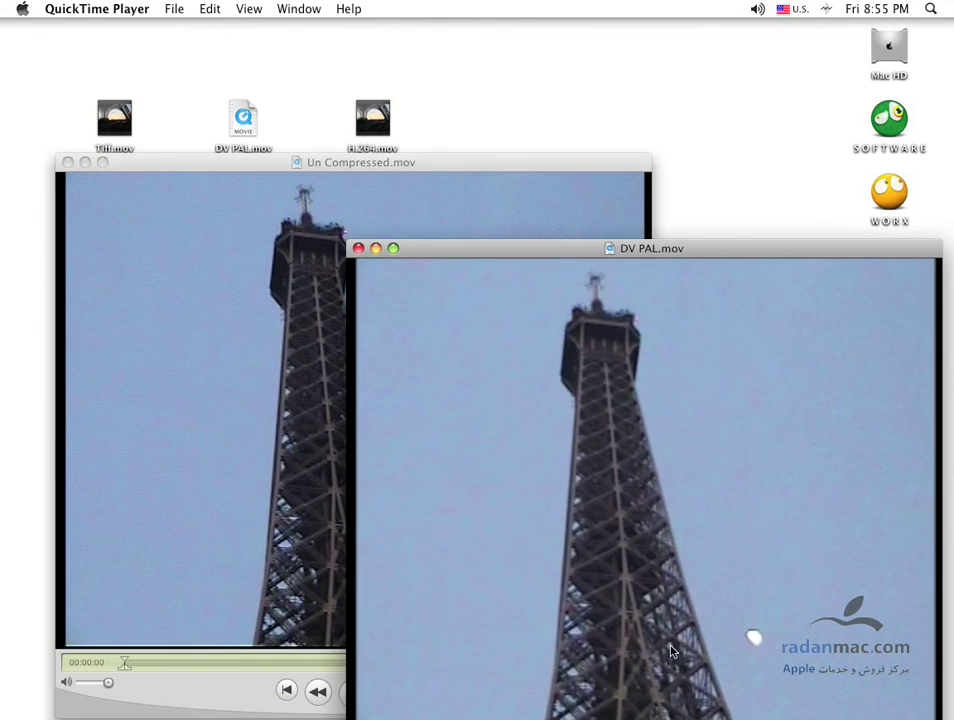
{"action": "left_click_drag", "start_coordinate": [543, 247], "coordinate": [548, 176]}
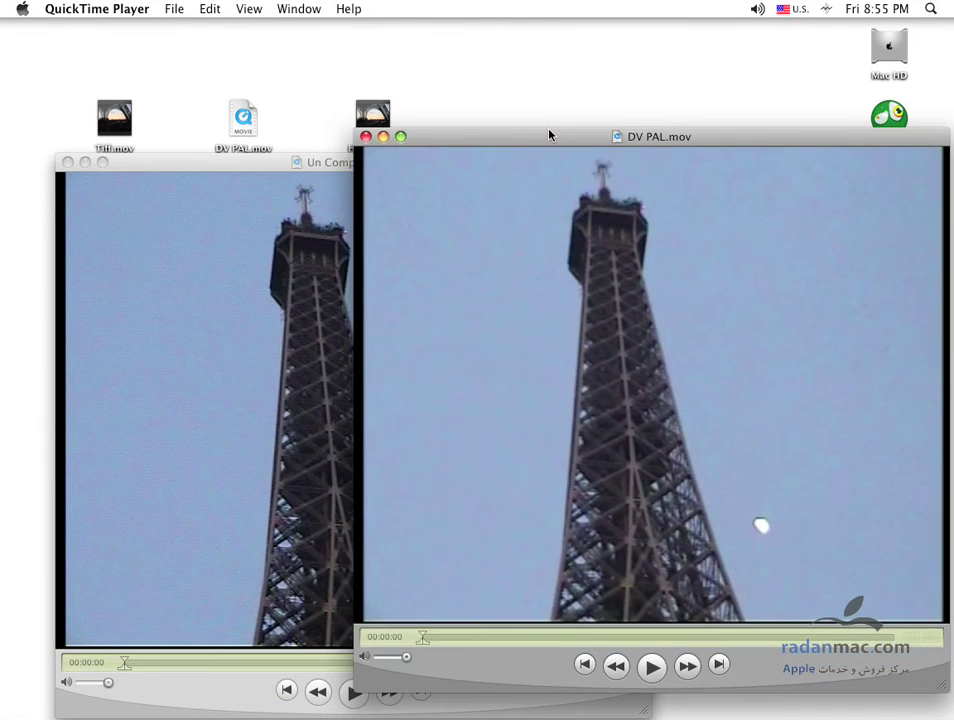
{"action": "left_click_drag", "start_coordinate": [244, 173], "coordinate": [188, 171]}
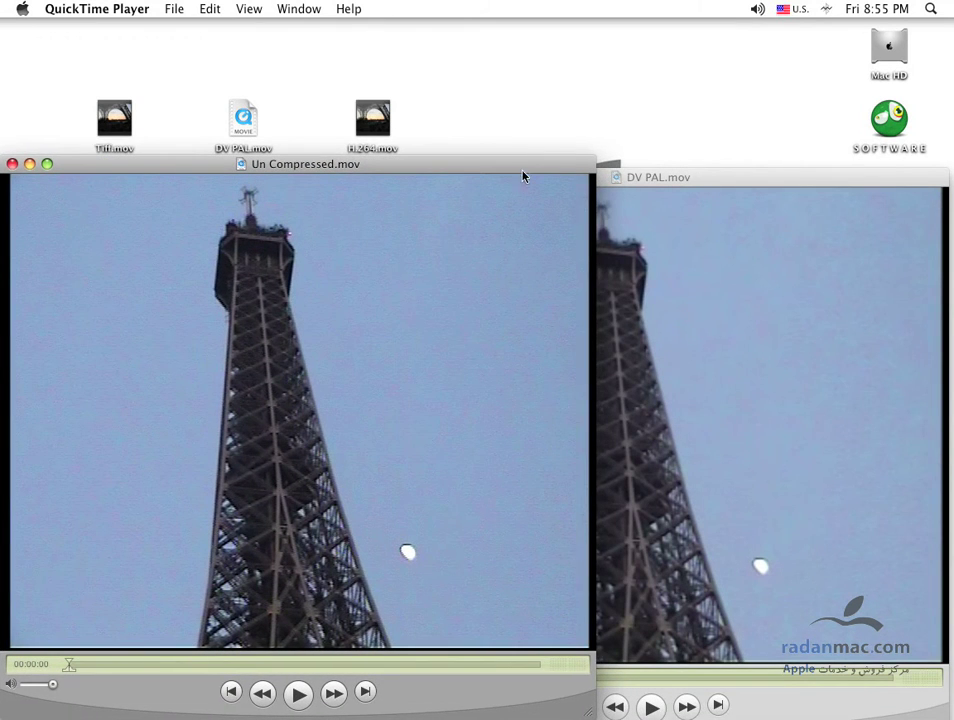
{"action": "left_click_drag", "start_coordinate": [695, 175], "coordinate": [696, 161]}
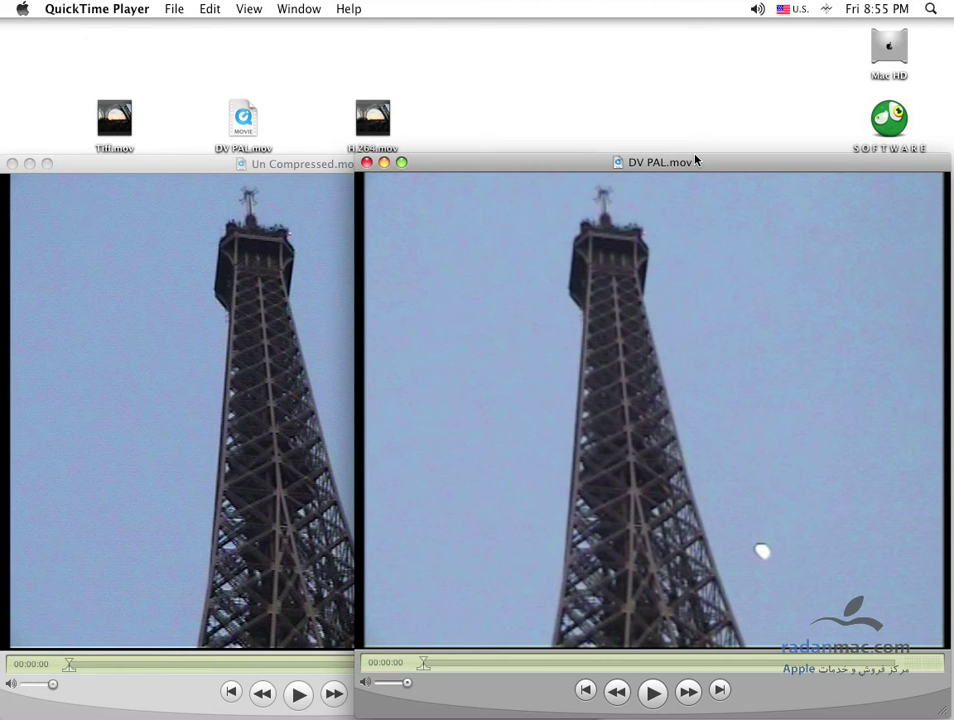
{"action": "key", "text": "super+w"}
{"action": "key", "text": "super+w"}
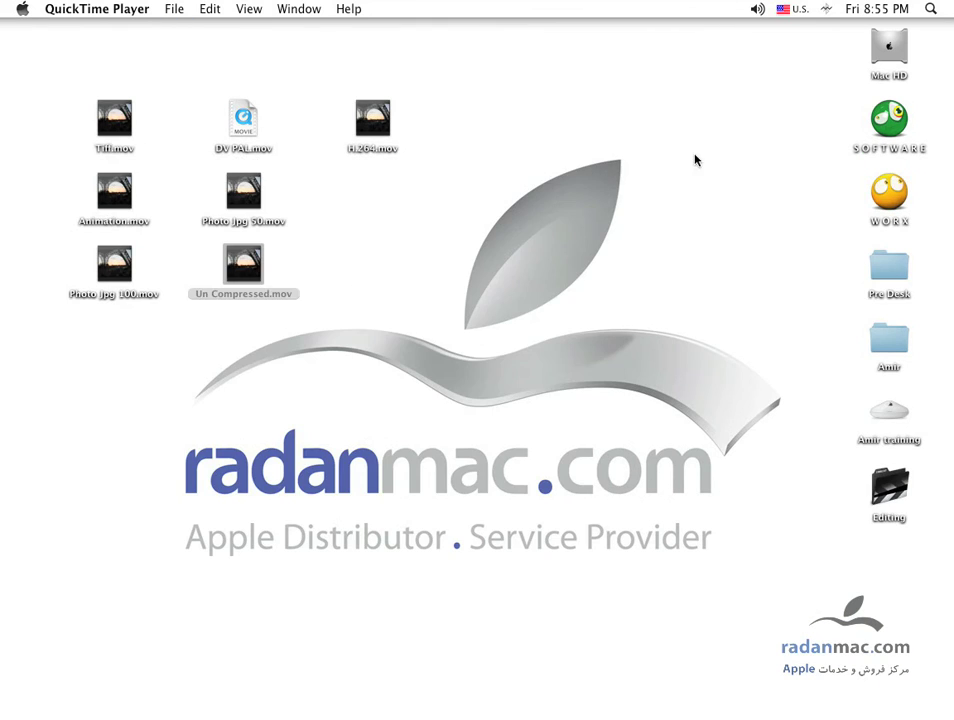
{"action": "key", "text": "super+q"}
Step: Switch to Finder, move H.264.mov beside Un Compressed.mov, and play it in QuickTime Player
{"action": "left_click", "coordinate": [330, 193]}
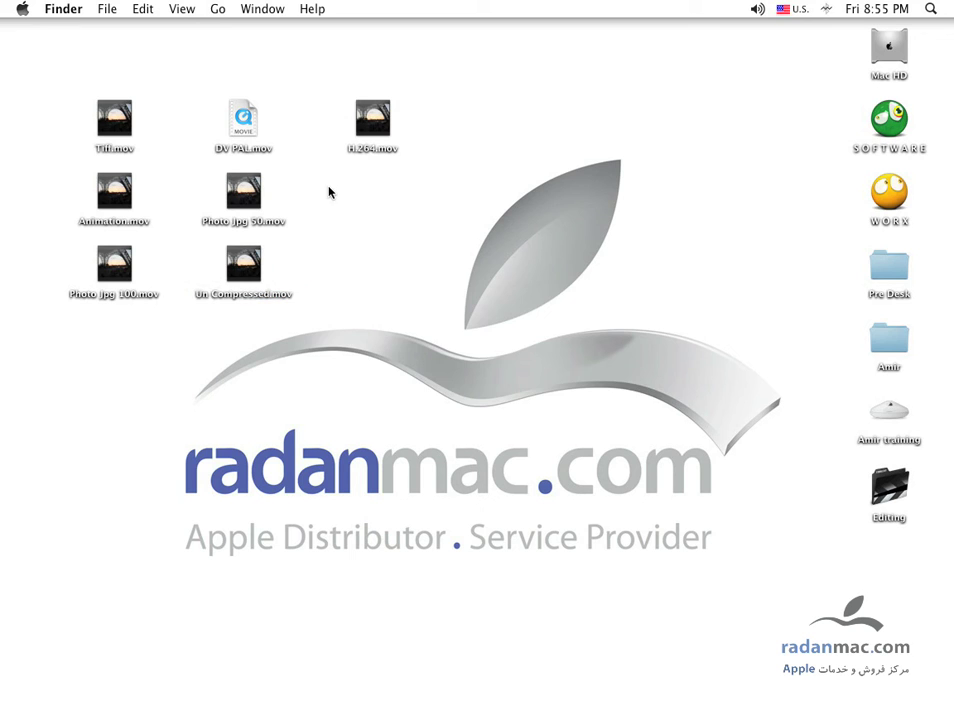
{"action": "key", "text": "super+Tab"}
{"action": "key", "text": "super+Tab"}
{"action": "key", "text": "super+Tab"}
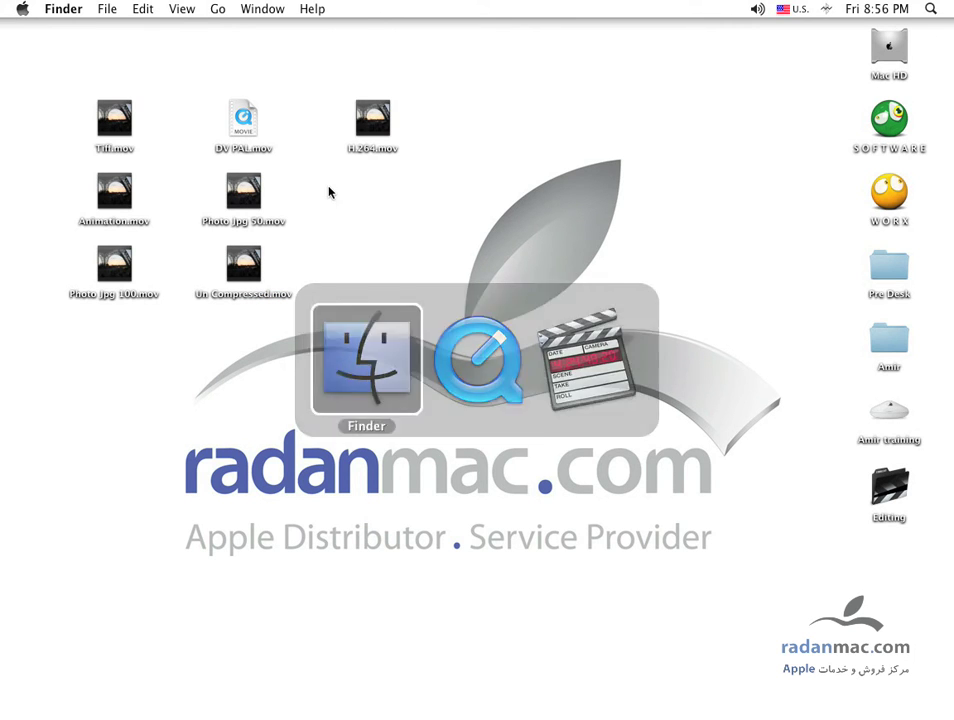
{"action": "left_click_drag", "start_coordinate": [372, 120], "coordinate": [380, 262]}
{"action": "double_click", "coordinate": [380, 262]}
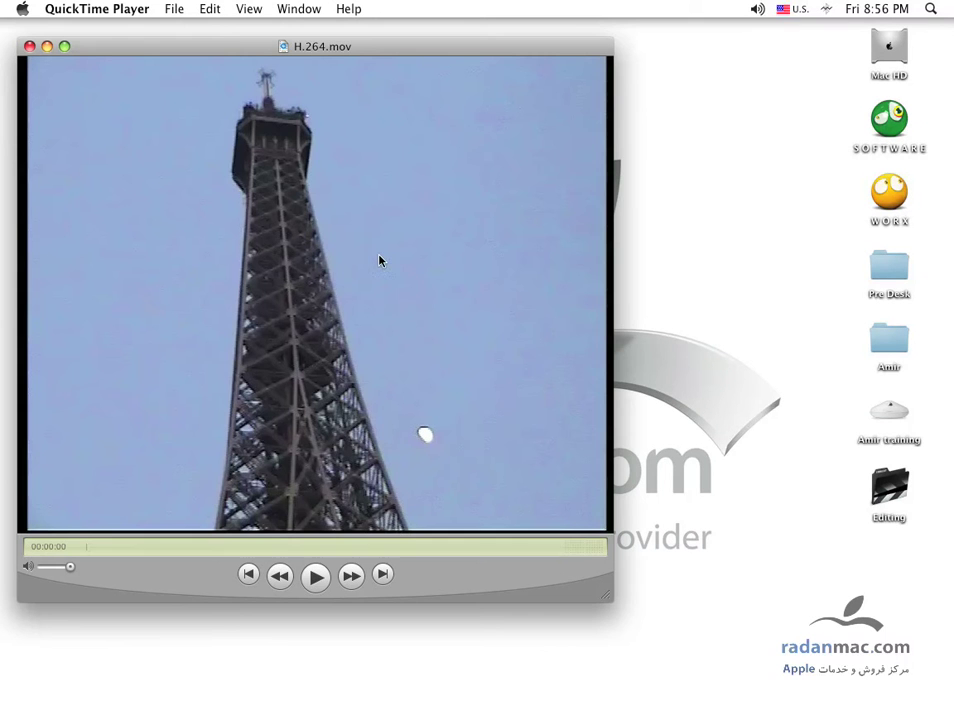
{"action": "left_click_drag", "start_coordinate": [480, 575], "coordinate": [768, 667]}
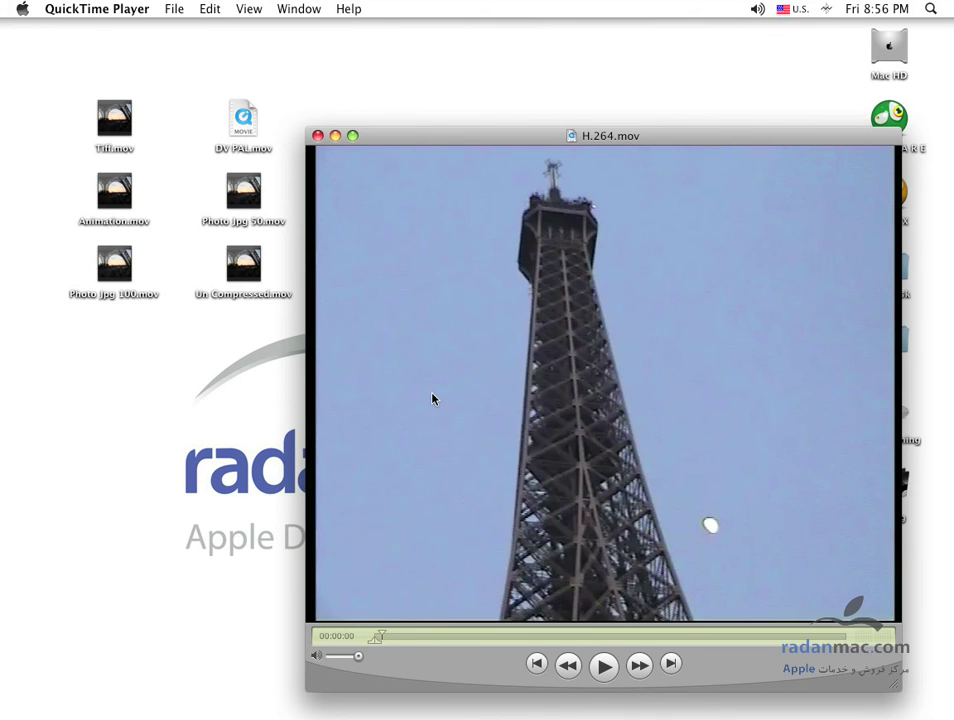
Step: Close the H.264.mov player window and reopen H.264.mov from the desktop
{"action": "key", "text": "super+w"}
{"action": "left_click", "coordinate": [248, 276]}
{"action": "left_click", "coordinate": [370, 268]}
{"action": "left_click", "coordinate": [246, 272]}
{"action": "left_click", "coordinate": [317, 277]}
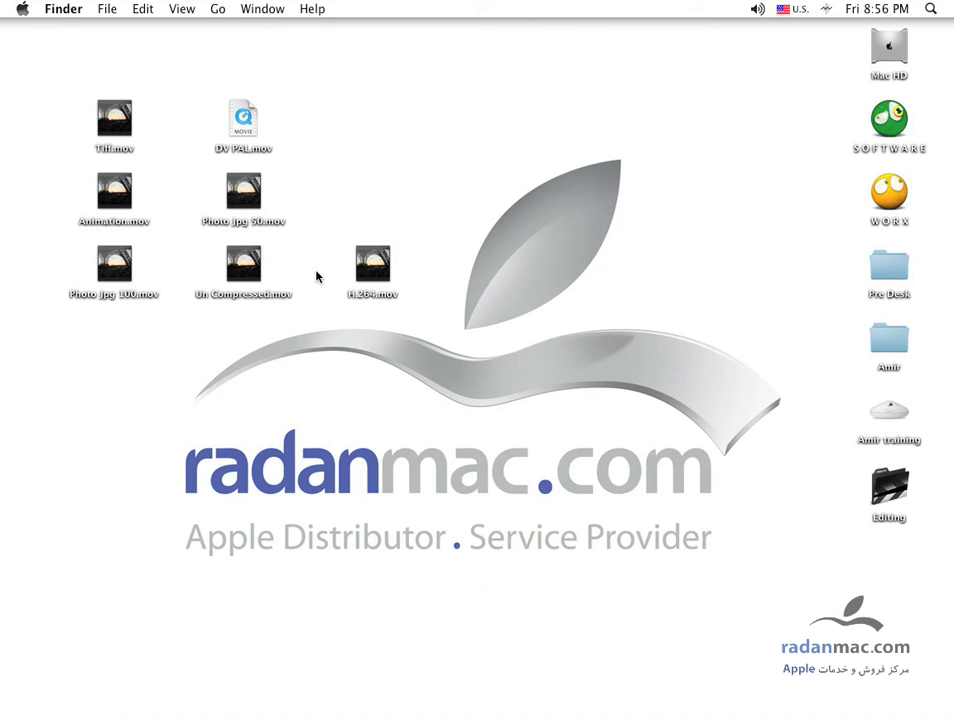
{"action": "double_click", "coordinate": [373, 265]}
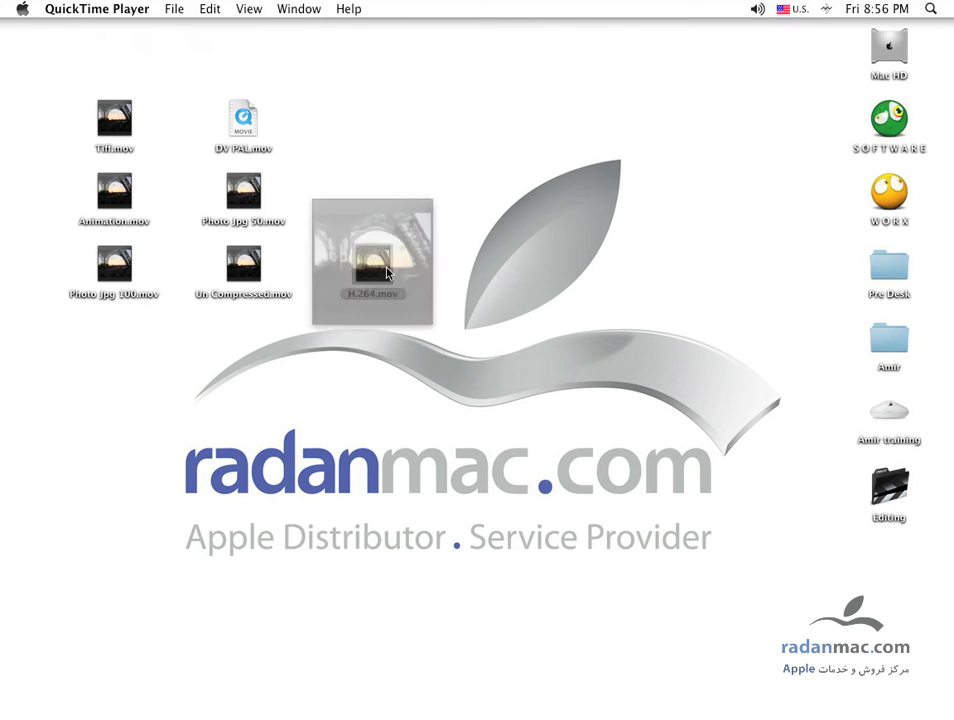